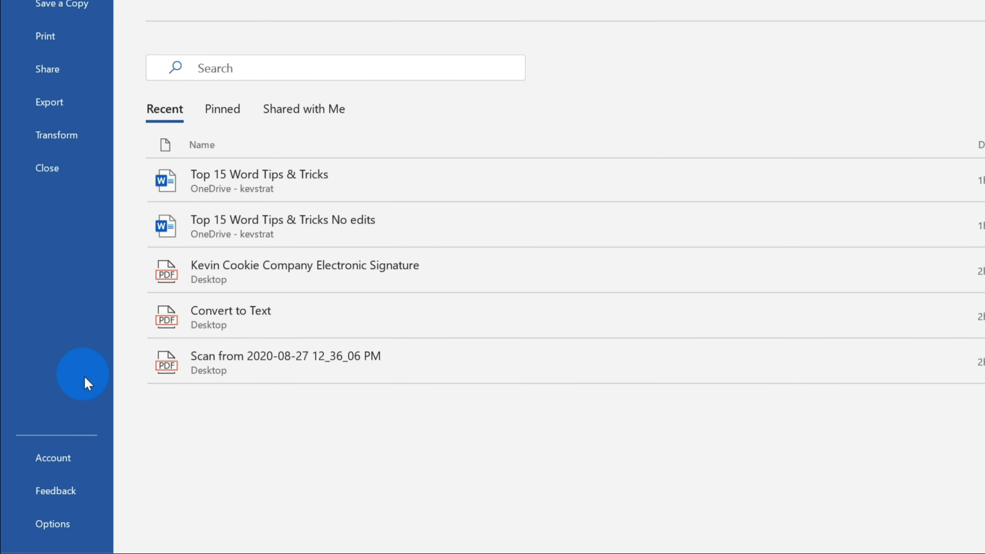
Step: Try the Dark Gray Office theme in the account settings, switch the theme to Black and return to the document
{"action": "left_click", "coordinate": [90, 459]}
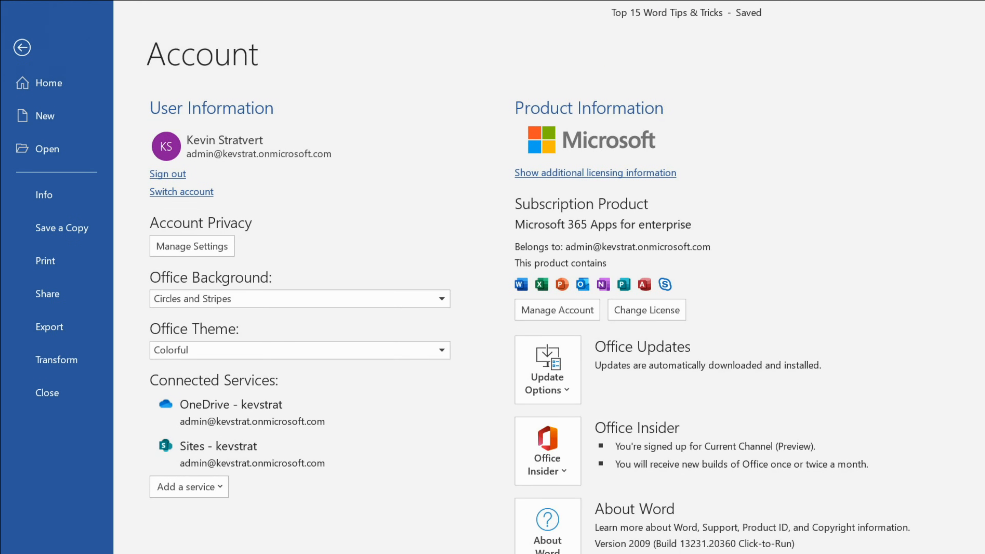
{"action": "left_click", "coordinate": [236, 351]}
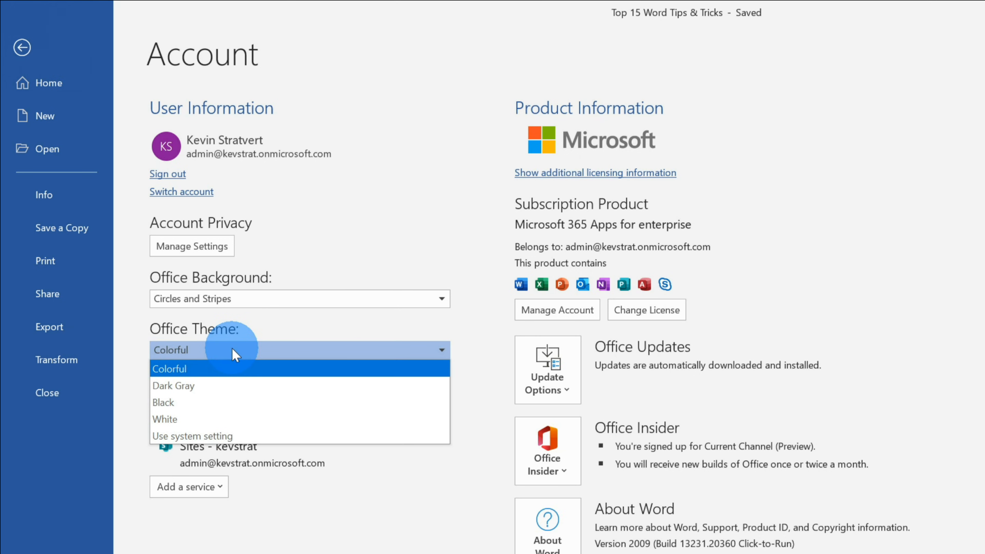
{"action": "left_click", "coordinate": [231, 385]}
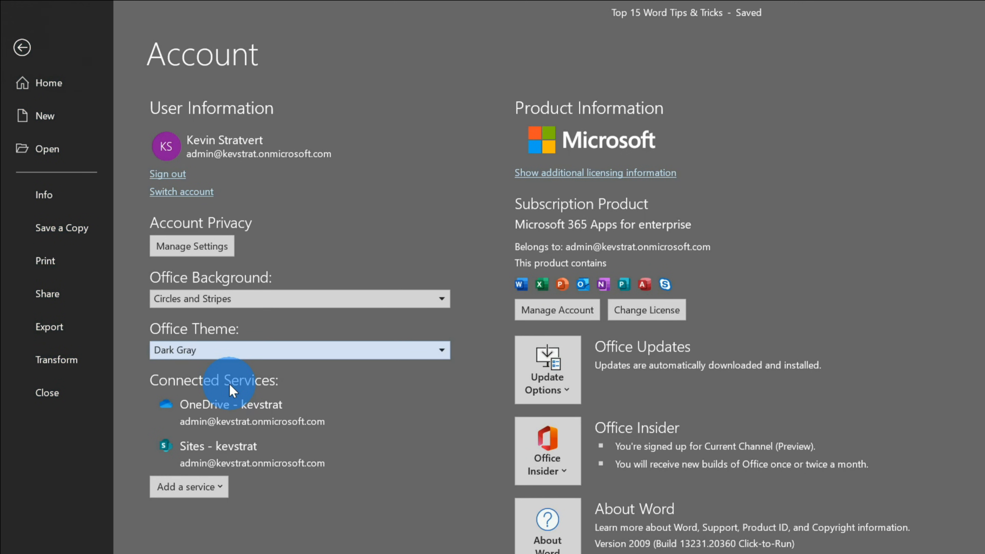
{"action": "left_click", "coordinate": [235, 357]}
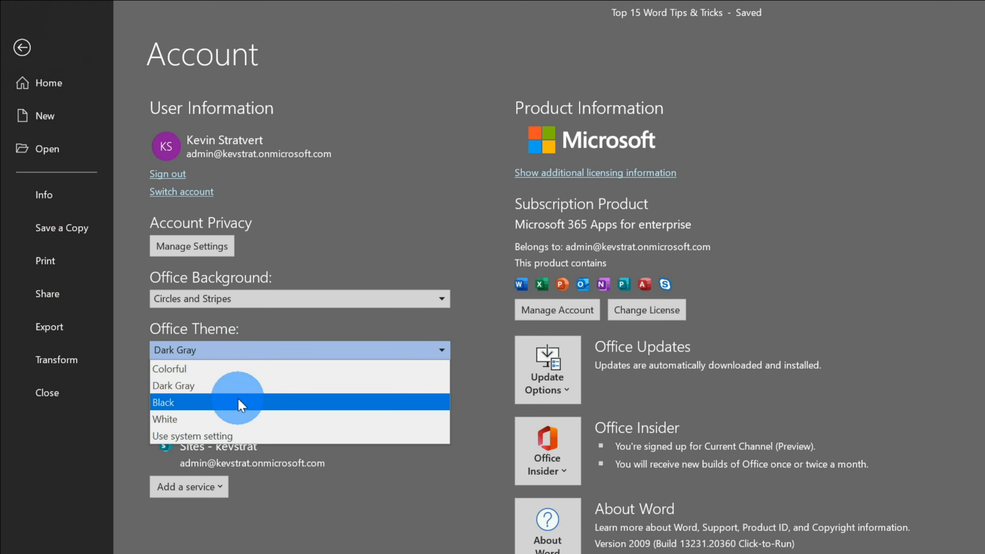
{"action": "left_click", "coordinate": [237, 397]}
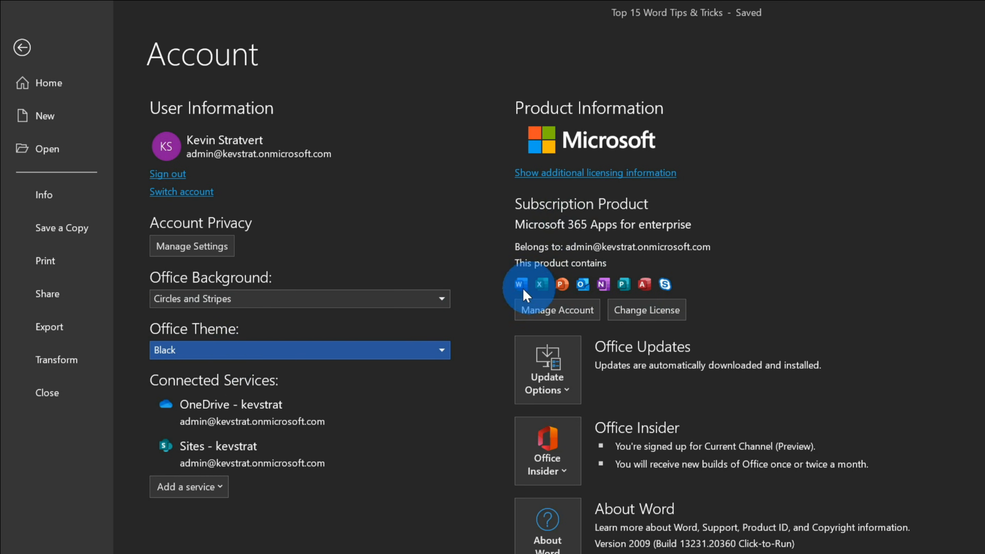
{"action": "left_click", "coordinate": [26, 48]}
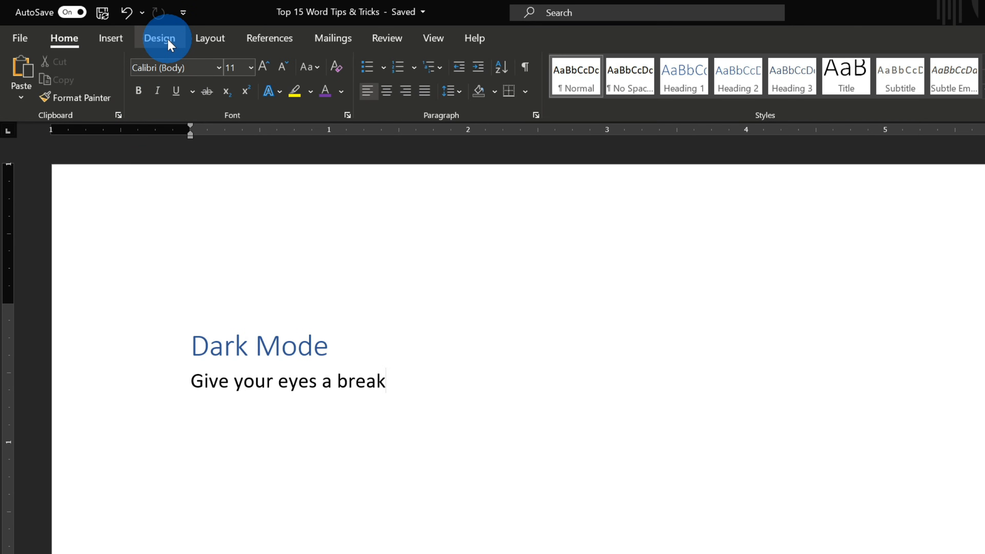
Step: Set the document's page color to black and open its print preview
{"action": "left_click", "coordinate": [168, 39]}
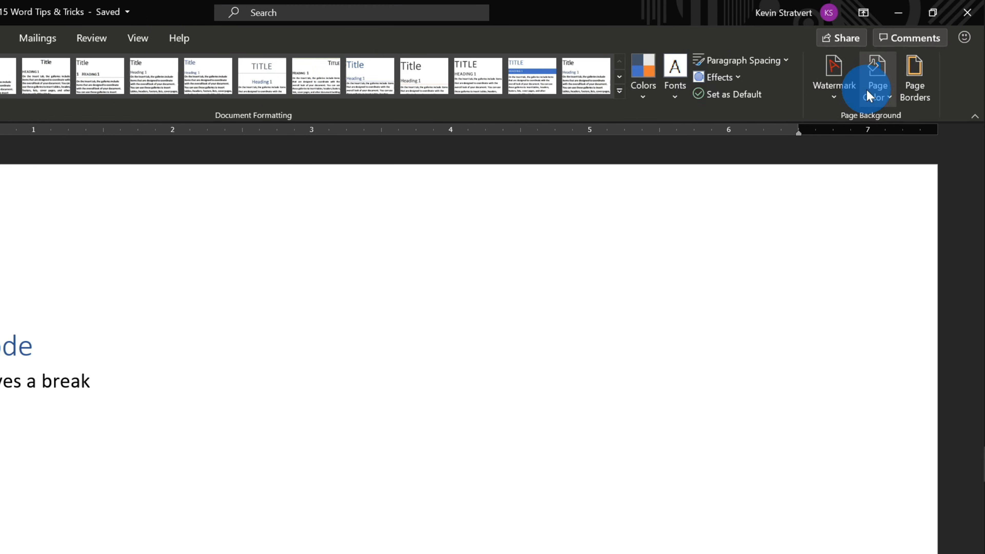
{"action": "left_click", "coordinate": [884, 93]}
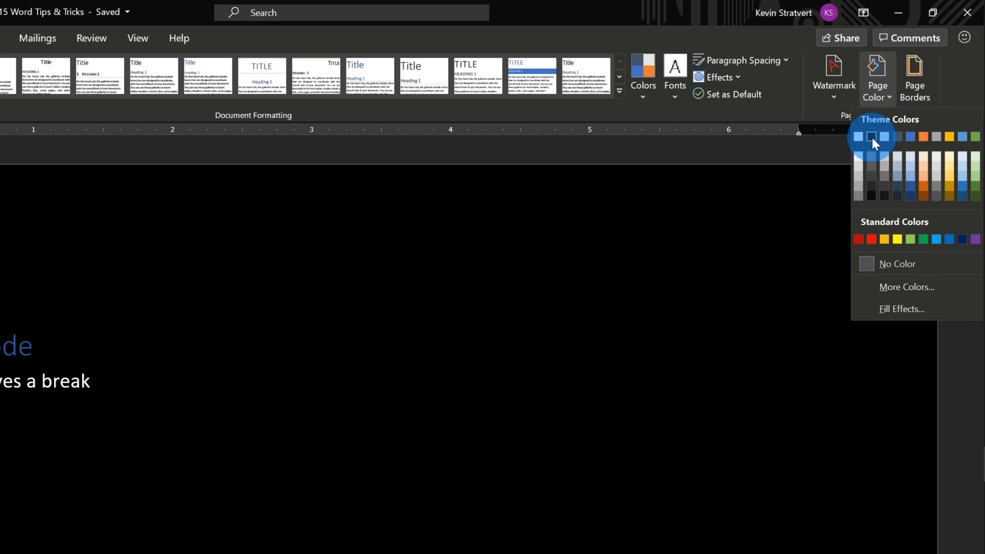
{"action": "left_click", "coordinate": [876, 134]}
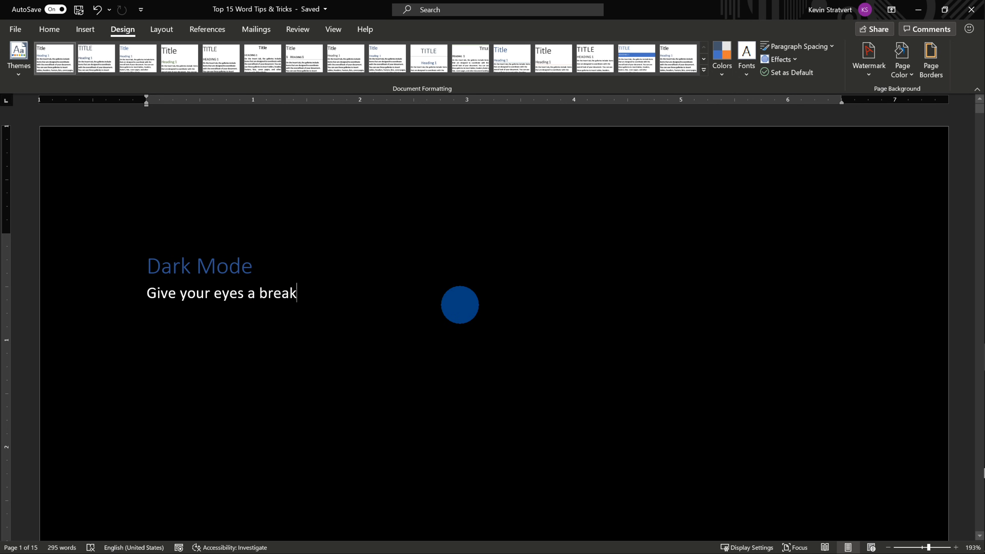
{"action": "key", "text": "ctrl+p"}
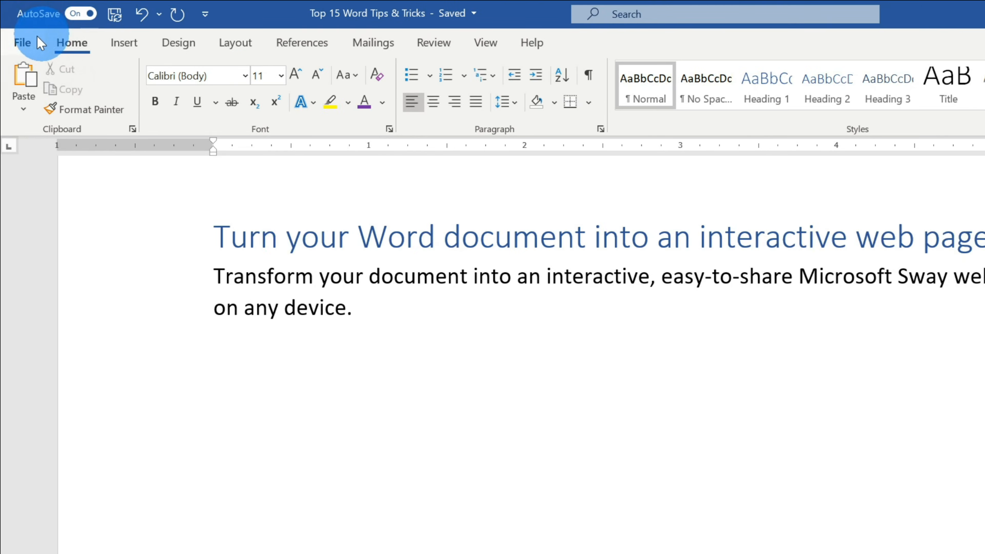
Step: Transform the document into a Microsoft Sway web page using the Sierra style
{"action": "left_click", "coordinate": [22, 43]}
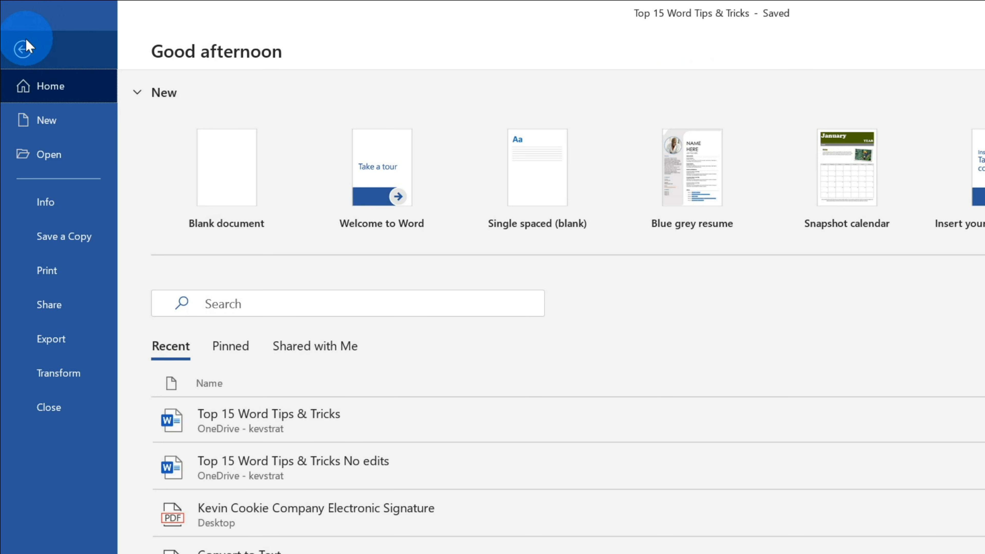
{"action": "left_click", "coordinate": [86, 368]}
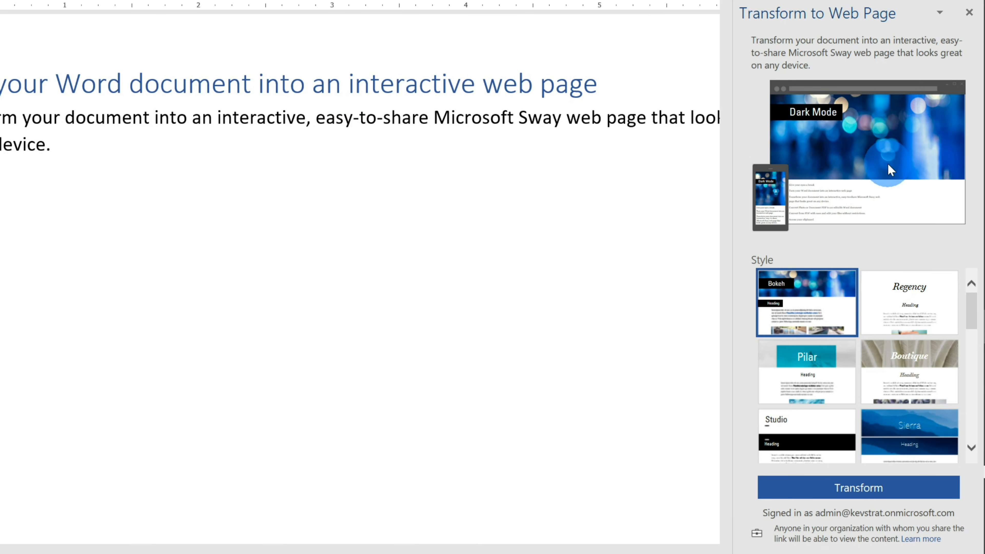
{"action": "scroll", "coordinate": [915, 307], "scroll_direction": "down", "scroll_amount": 5}
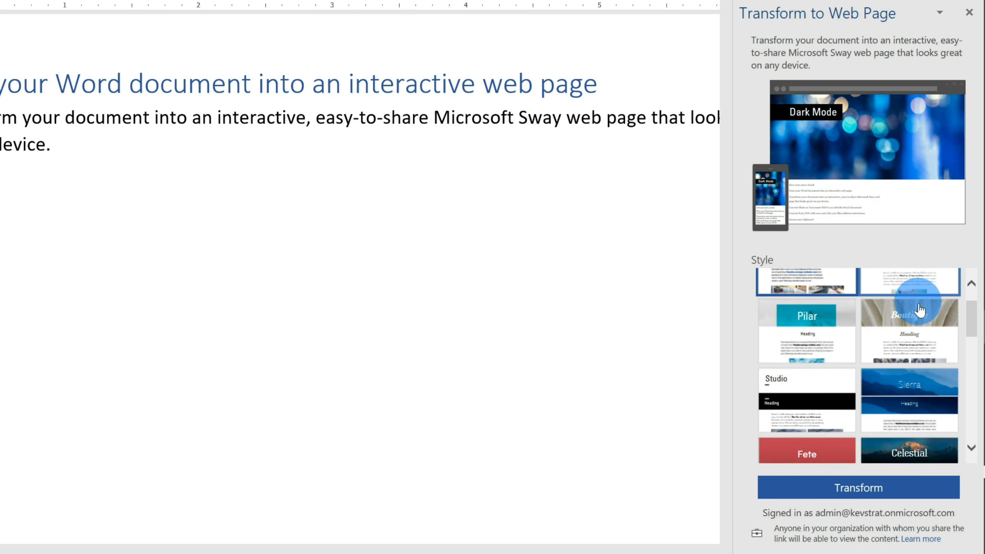
{"action": "scroll", "coordinate": [916, 310], "scroll_direction": "down", "scroll_amount": 3}
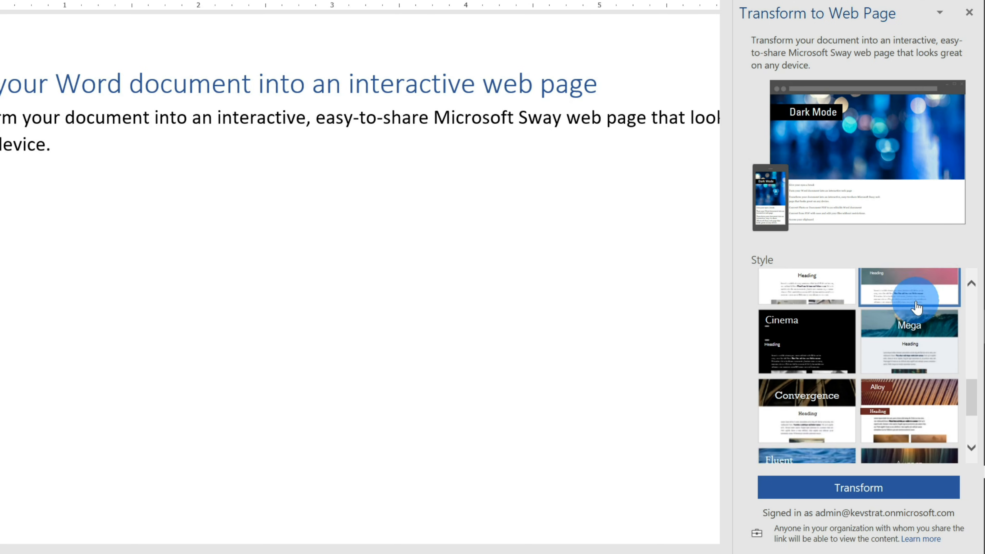
{"action": "scroll", "coordinate": [917, 310], "scroll_direction": "down", "scroll_amount": 6}
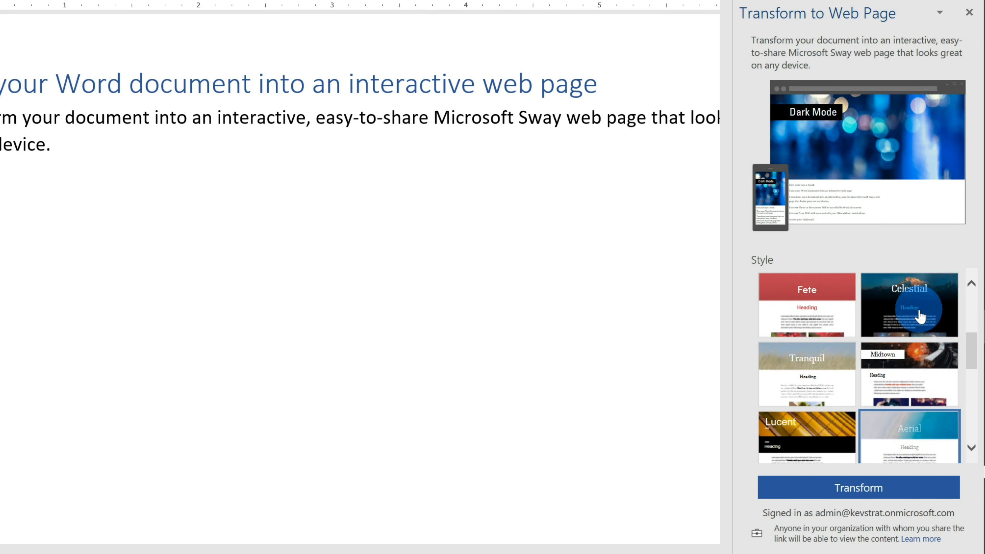
{"action": "scroll", "coordinate": [919, 316], "scroll_direction": "up", "scroll_amount": 2}
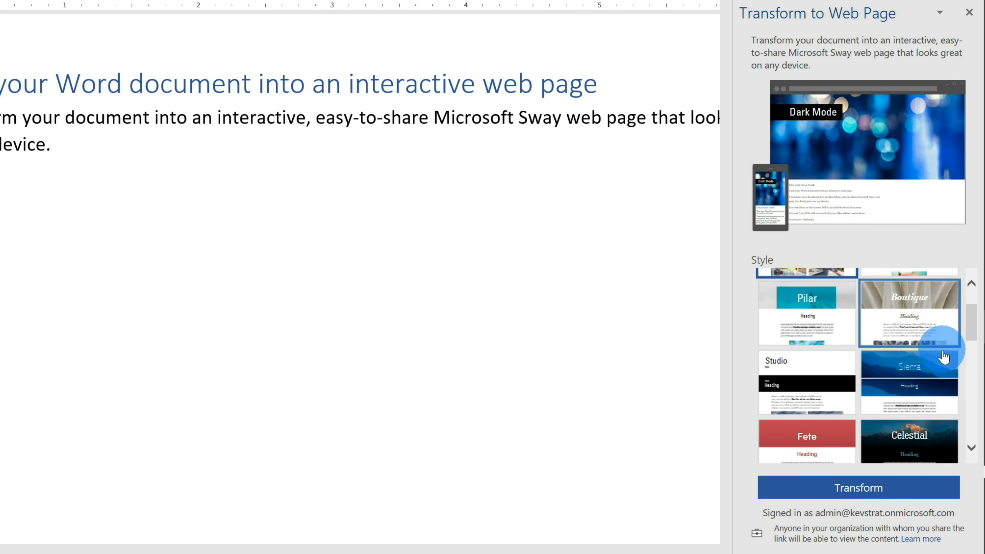
{"action": "left_click", "coordinate": [947, 368]}
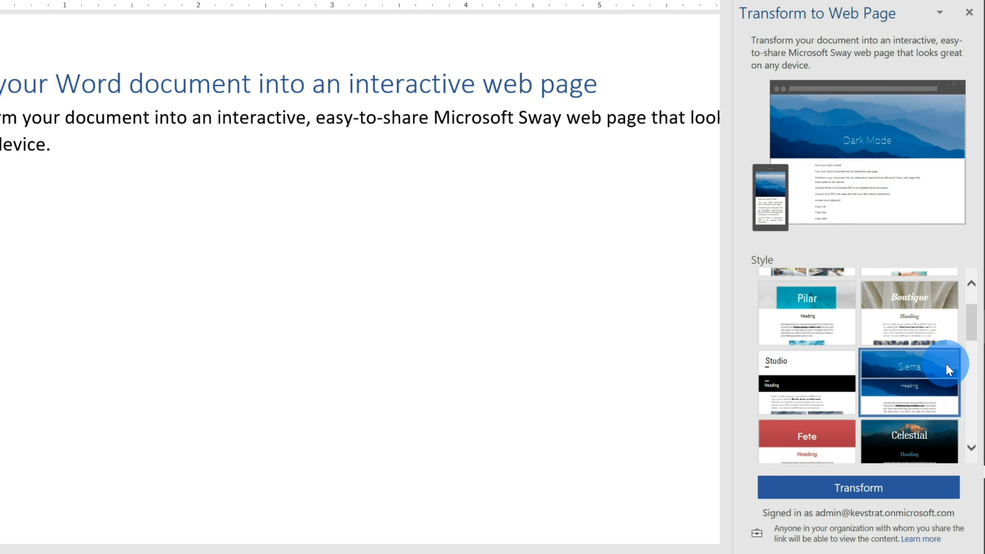
{"action": "left_click", "coordinate": [917, 494]}
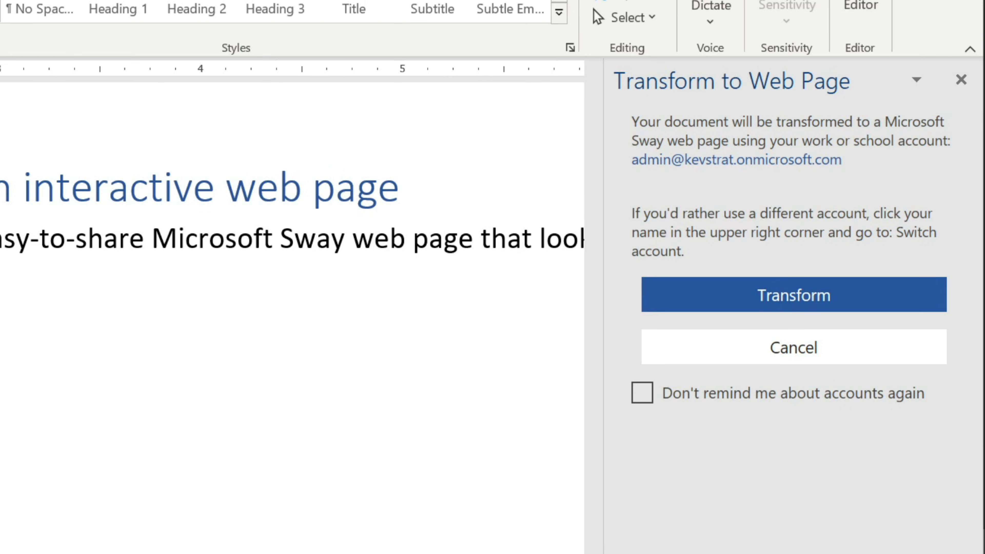
{"action": "left_click", "coordinate": [875, 304]}
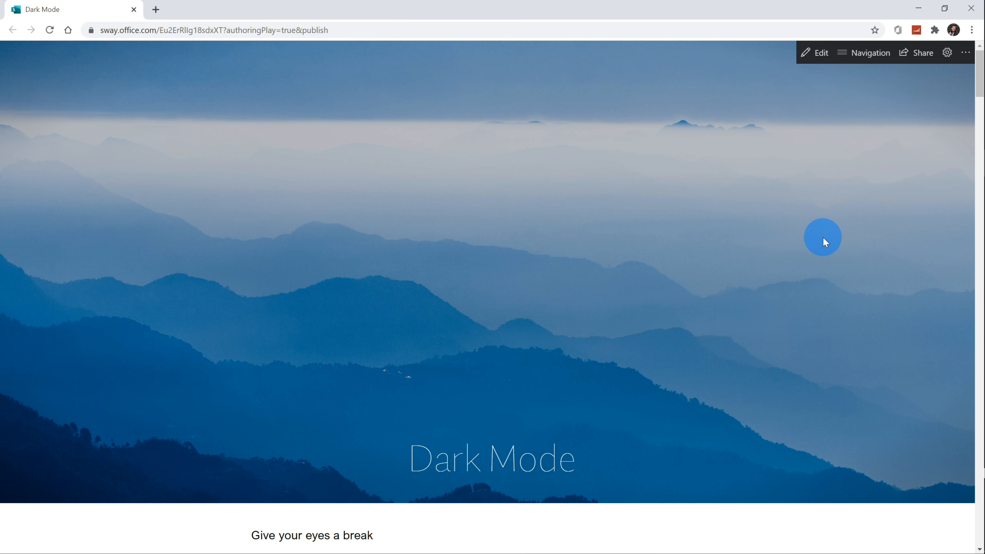
Step: Look through the sections of the generated Sway web page and return to its beginning
{"action": "scroll", "coordinate": [815, 240], "scroll_direction": "down", "scroll_amount": 8}
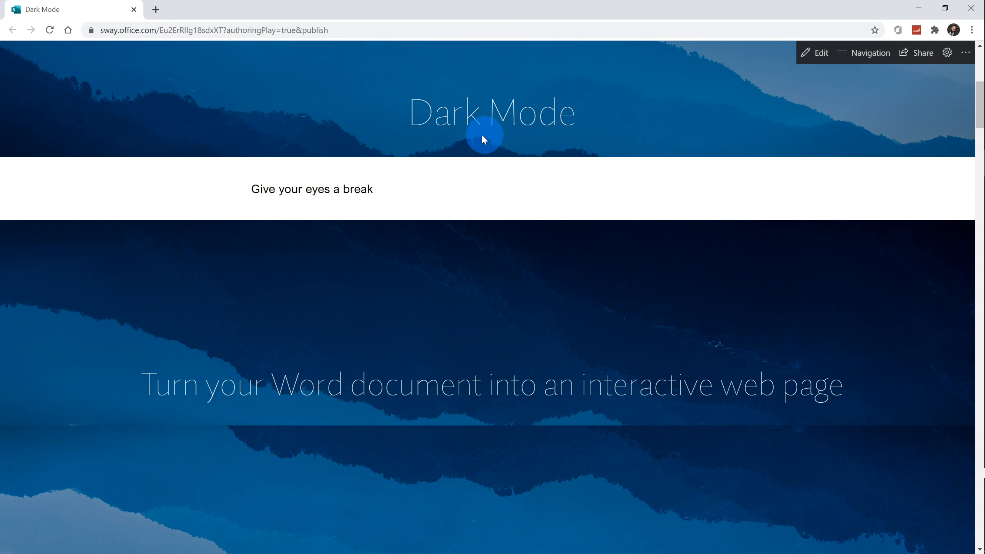
{"action": "scroll", "coordinate": [582, 228], "scroll_direction": "down", "scroll_amount": 15}
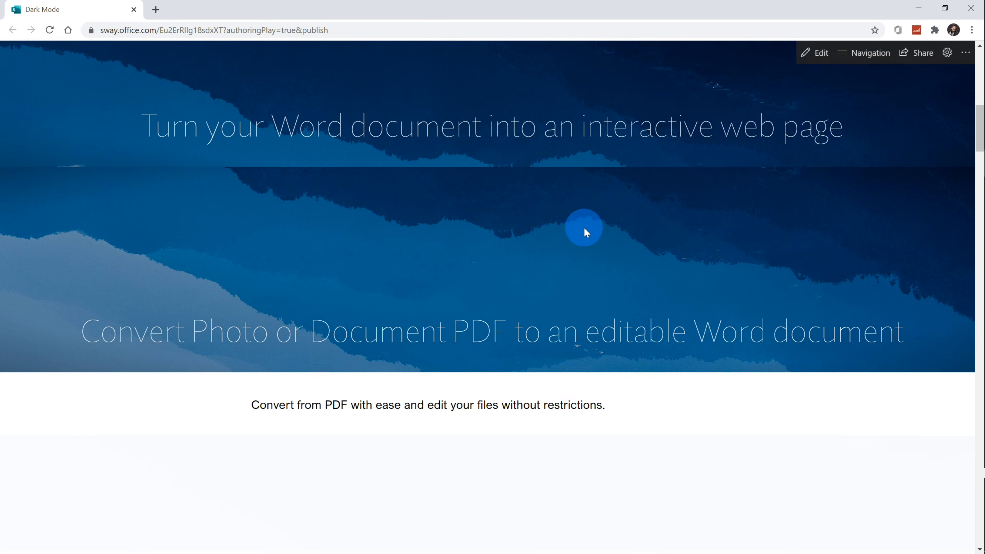
{"action": "scroll", "coordinate": [617, 230], "scroll_direction": "down", "scroll_amount": 7}
{"action": "scroll", "coordinate": [610, 227], "scroll_direction": "up", "scroll_amount": 20}
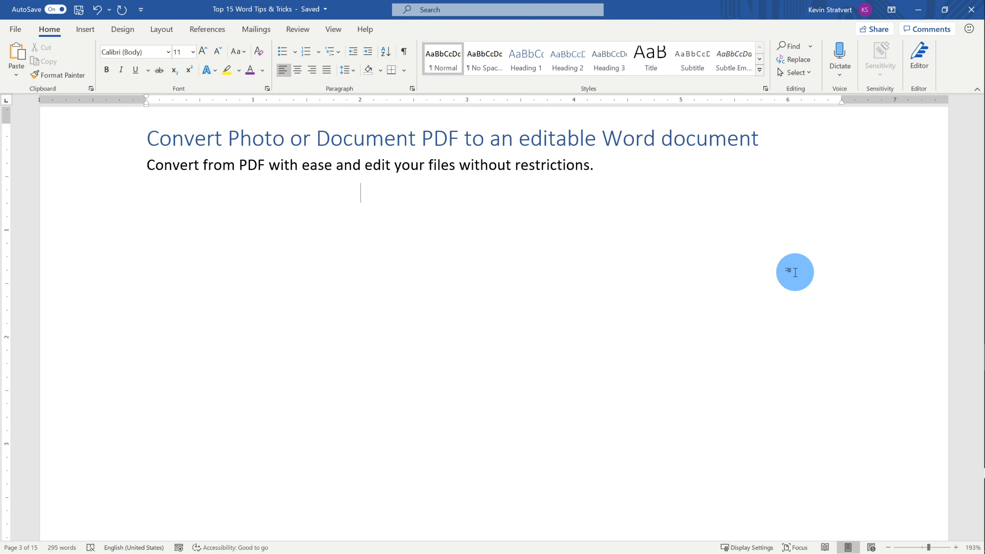
Step: Minimize the Word window and look at the two PDF files on the desktop
{"action": "left_click", "coordinate": [918, 9]}
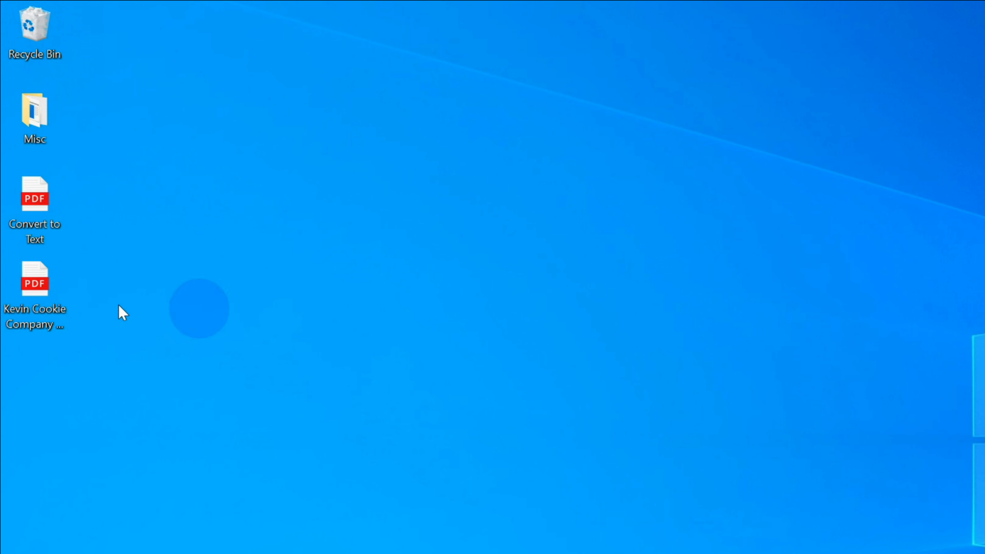
{"action": "left_click_drag", "start_coordinate": [101, 202], "coordinate": [12, 350]}
{"action": "left_click", "coordinate": [257, 359]}
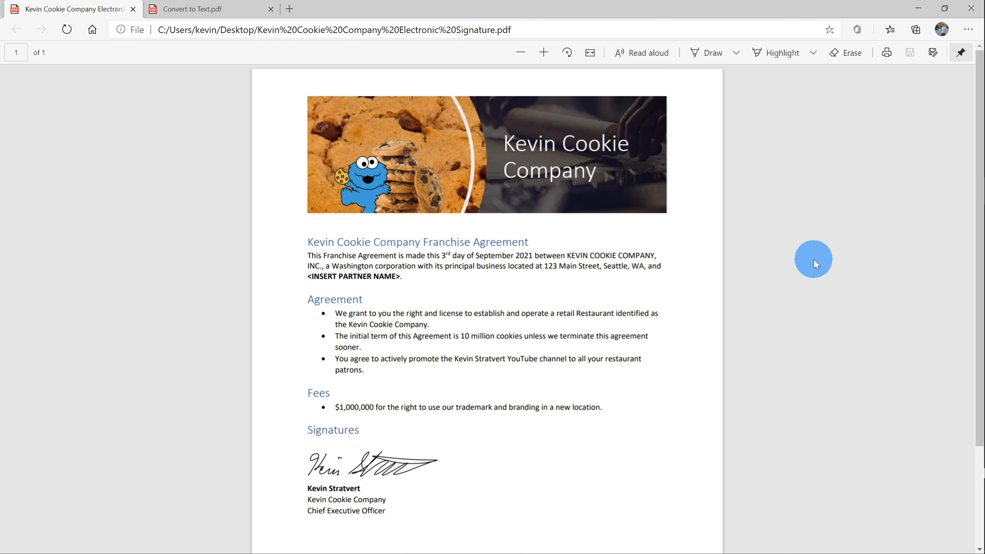
Step: Check that the text of the Kevin Cookie Company agreement PDF is selectable, and view Convert to Text.pdf
{"action": "left_click_drag", "start_coordinate": [314, 241], "coordinate": [607, 484]}
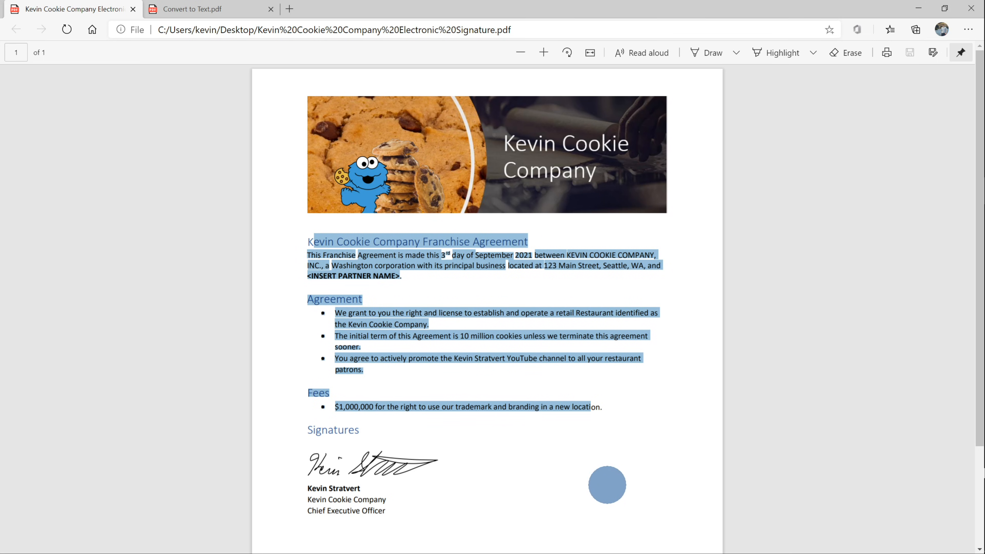
{"action": "left_click", "coordinate": [613, 458]}
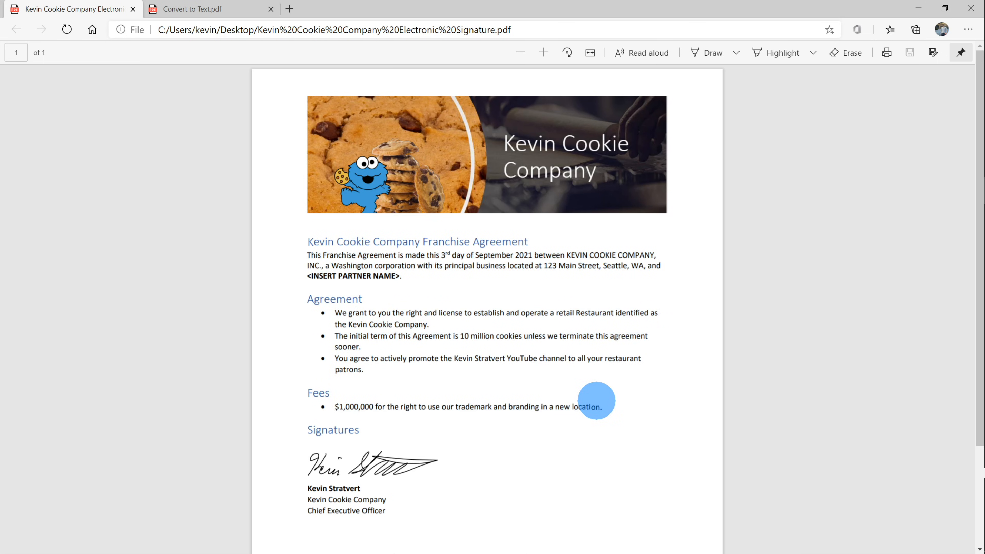
{"action": "left_click", "coordinate": [226, 9]}
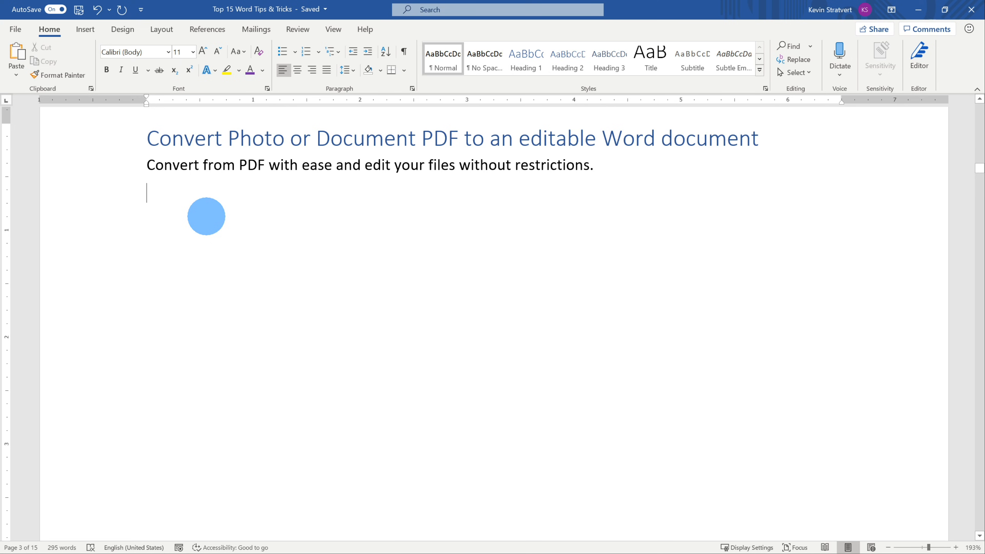
Step: Open the Kevin Cookie Company Electronic Signature PDF in Word and convert it to an editable document
{"action": "left_click", "coordinate": [16, 29]}
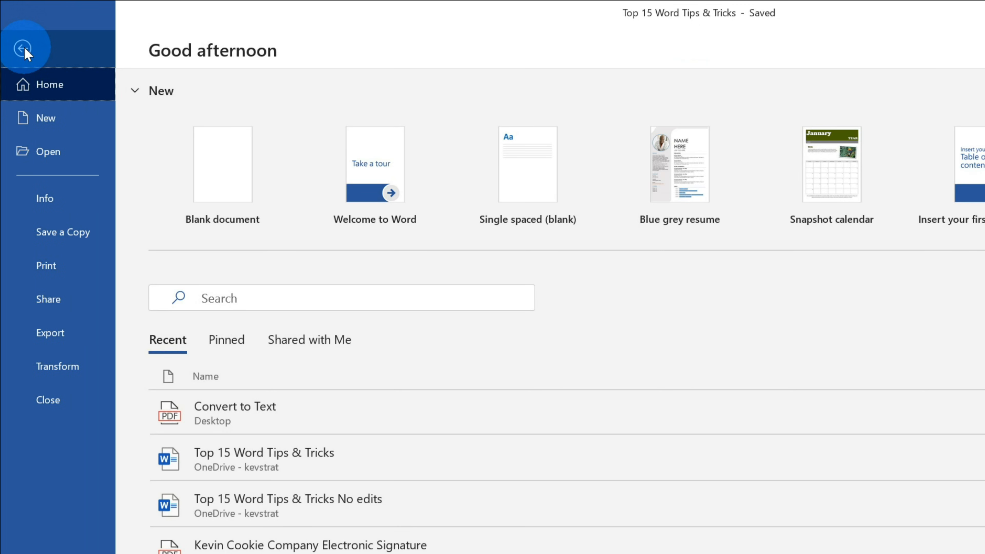
{"action": "left_click", "coordinate": [77, 157]}
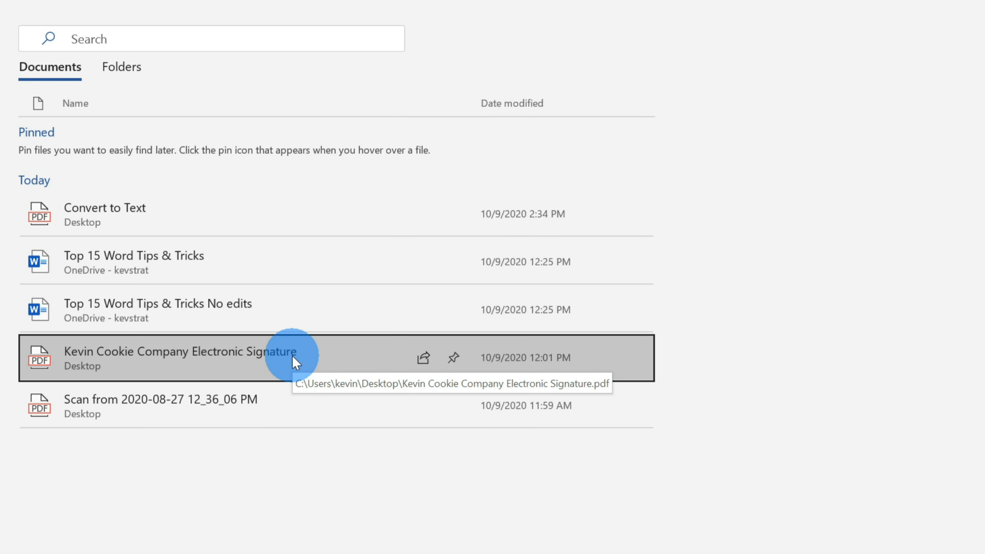
{"action": "left_click", "coordinate": [296, 361]}
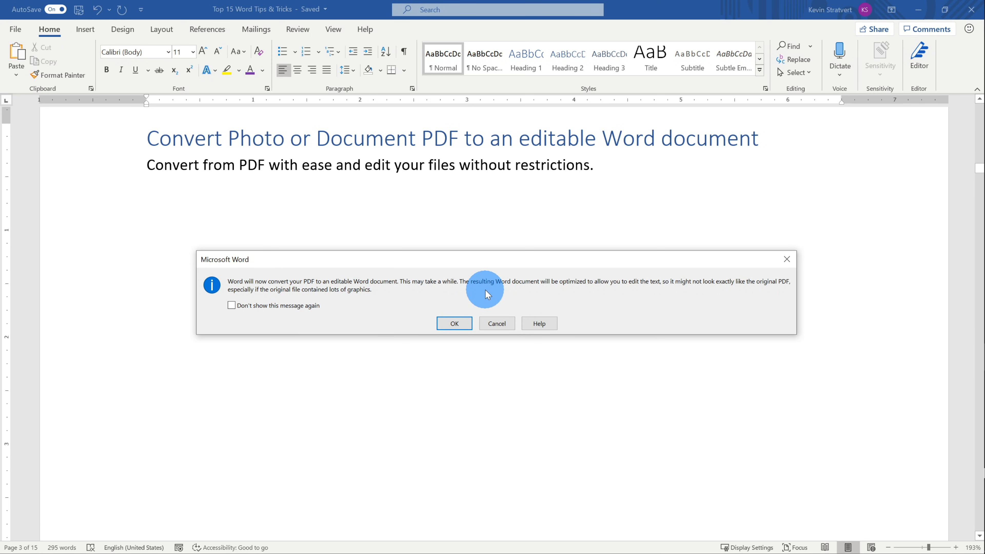
{"action": "left_click", "coordinate": [464, 325]}
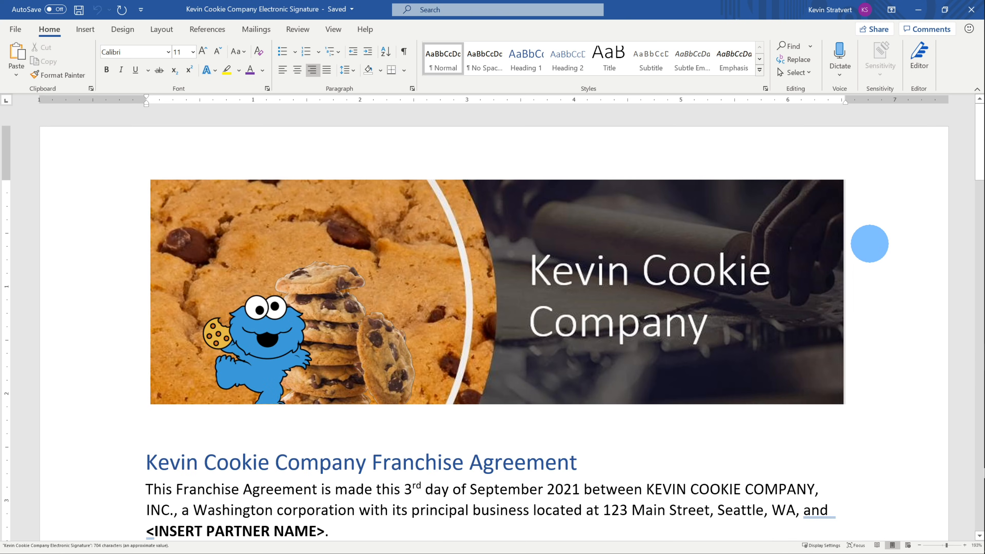
Step: Try editing the converted agreement by adding "fdsafdsajhfdskljfsd" after the partner name placeholder, and delete that text
{"action": "scroll", "coordinate": [869, 243], "scroll_direction": "down", "scroll_amount": 1}
{"action": "left_click_drag", "start_coordinate": [181, 411], "coordinate": [461, 468]}
{"action": "left_click", "coordinate": [452, 467]}
{"action": "type", "text": "fdsafdsajhfdskljfsd"}
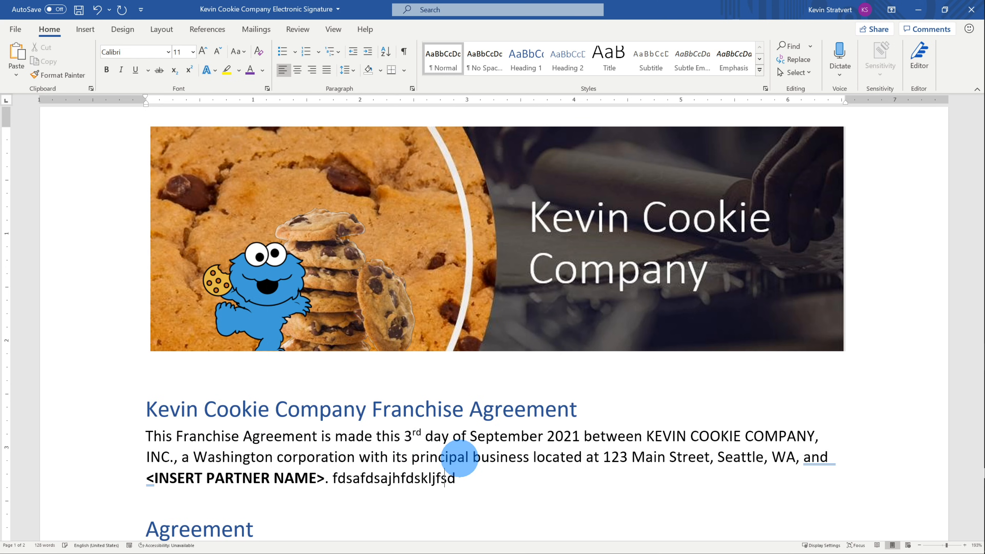
{"action": "key", "text": "End"}
{"action": "key", "text": "ctrl+shift+Left"}
{"action": "key", "text": "BackSpace"}
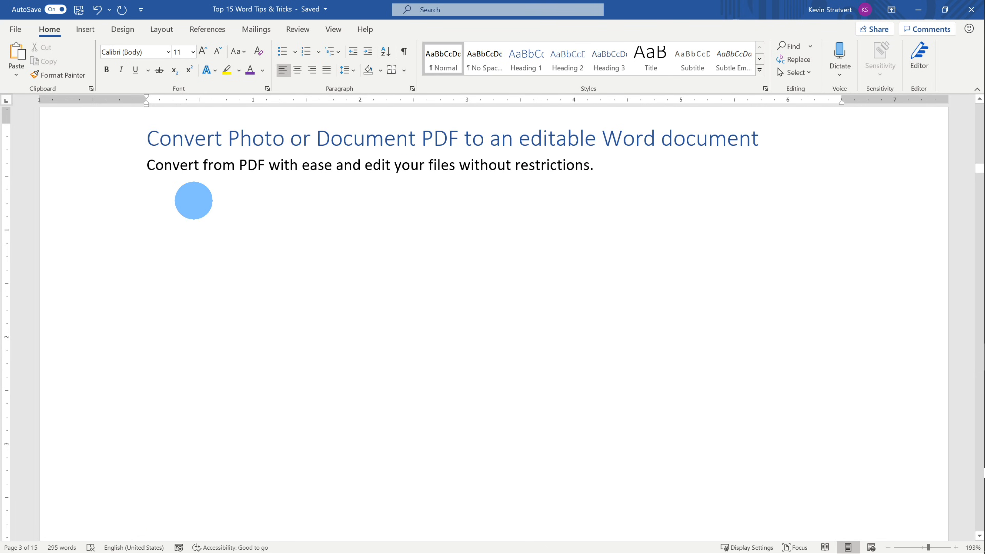
Step: Open Convert to Text.pdf in Word and convert it to an editable document
{"action": "left_click", "coordinate": [17, 30]}
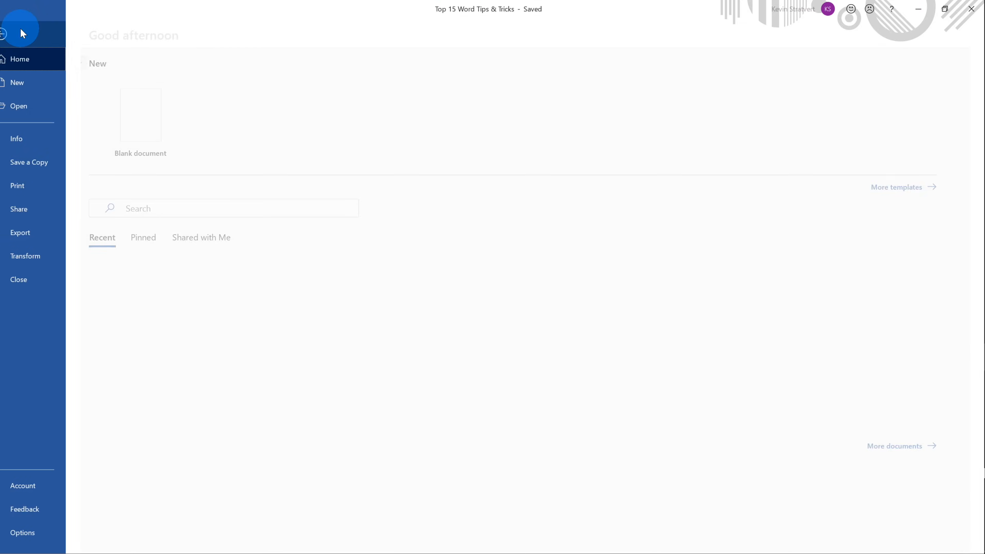
{"action": "left_click", "coordinate": [47, 109]}
{"action": "left_click", "coordinate": [325, 236]}
{"action": "left_click", "coordinate": [432, 228]}
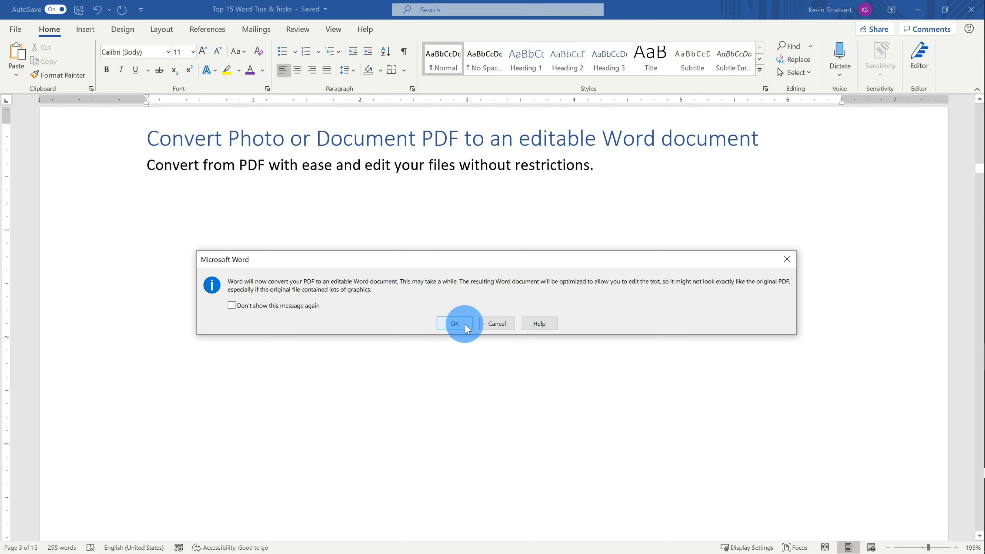
{"action": "left_click", "coordinate": [454, 324]}
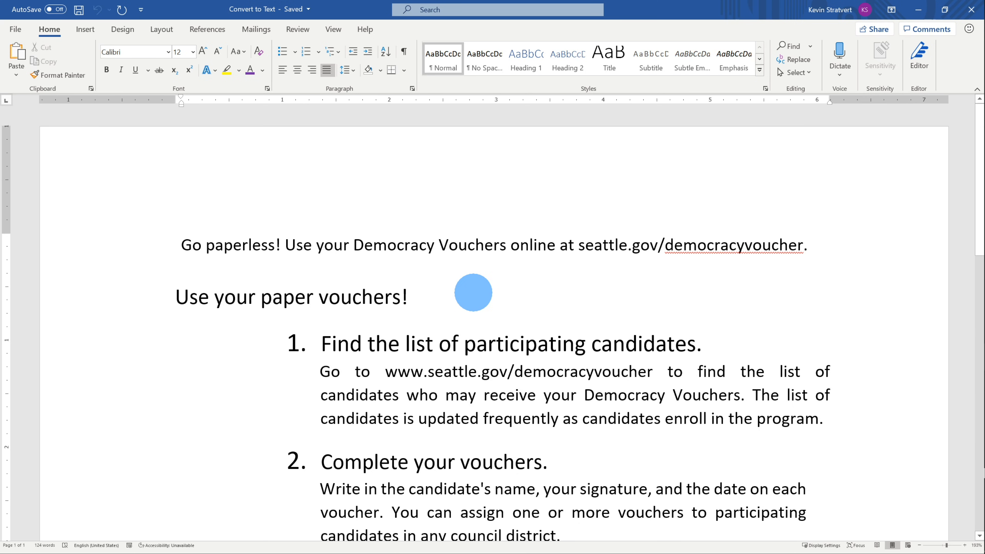
Step: Try editing the converted voucher document by adding "gfd" at the end of the item 1 paragraph, and delete that text
{"action": "scroll", "coordinate": [473, 292], "scroll_direction": "down", "scroll_amount": 3}
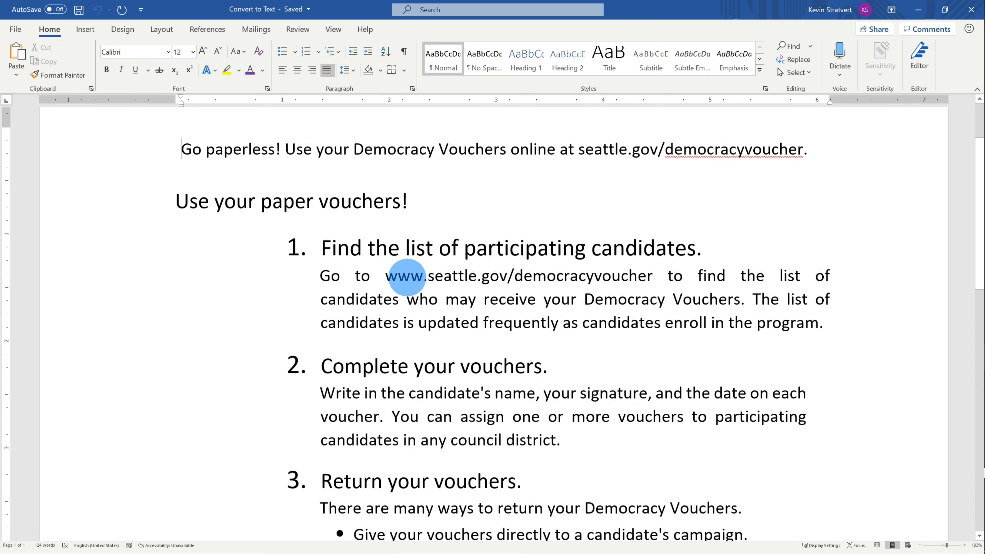
{"action": "left_click_drag", "start_coordinate": [388, 237], "coordinate": [727, 324]}
{"action": "left_click", "coordinate": [755, 324]}
{"action": "left_click", "coordinate": [832, 307]}
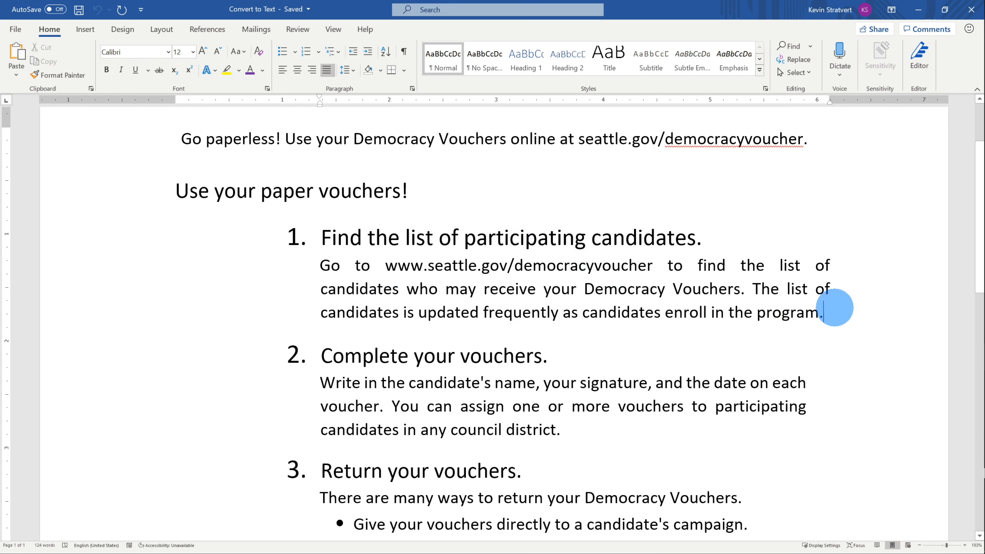
{"action": "type", "text": "gfd"}
{"action": "key", "text": "BackSpace"}
{"action": "key", "text": "BackSpace"}
{"action": "key", "text": "BackSpace"}
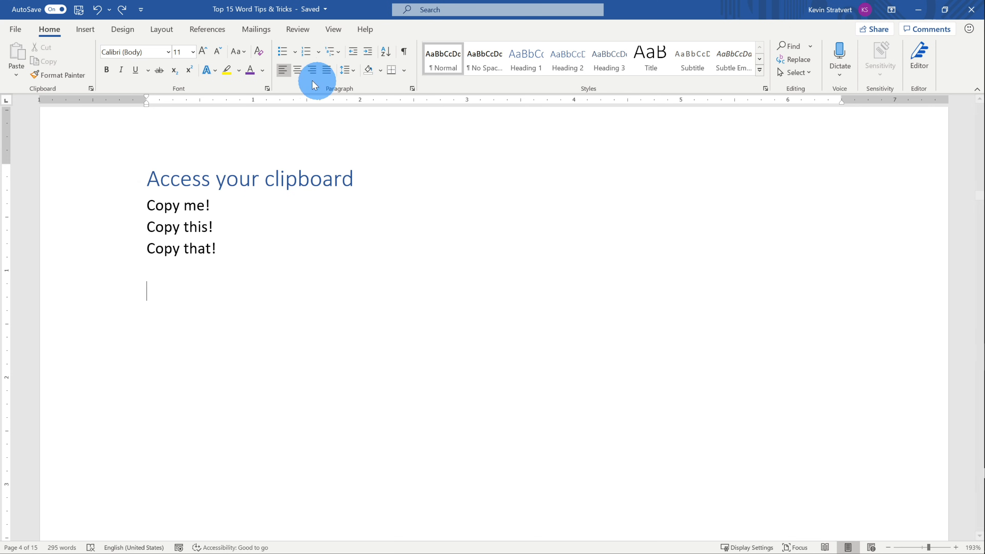
Step: Copy the lines "Copy me!", "Copy this!" and "Copy that!" one after another as separate clipboard items
{"action": "left_click_drag", "start_coordinate": [223, 204], "coordinate": [116, 204]}
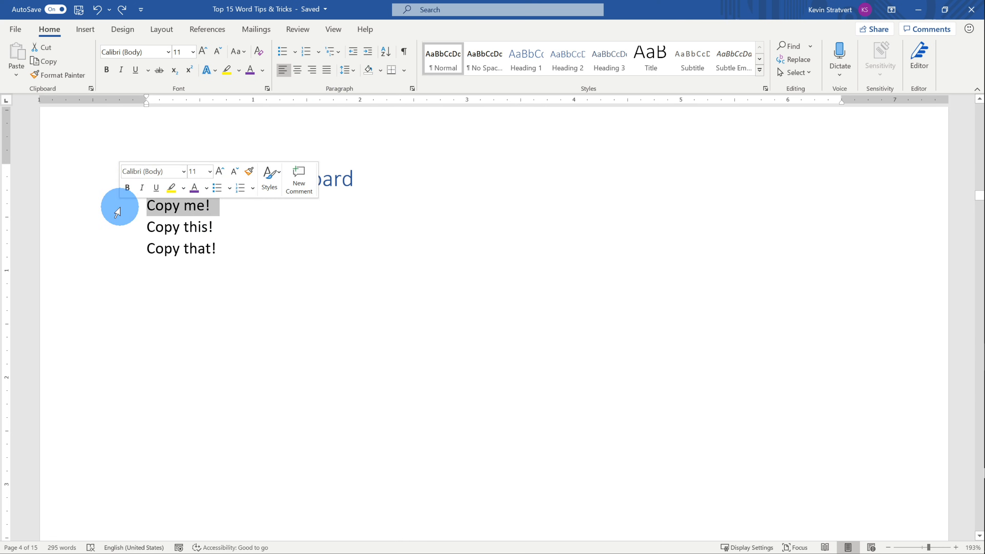
{"action": "key", "text": "ctrl+c"}
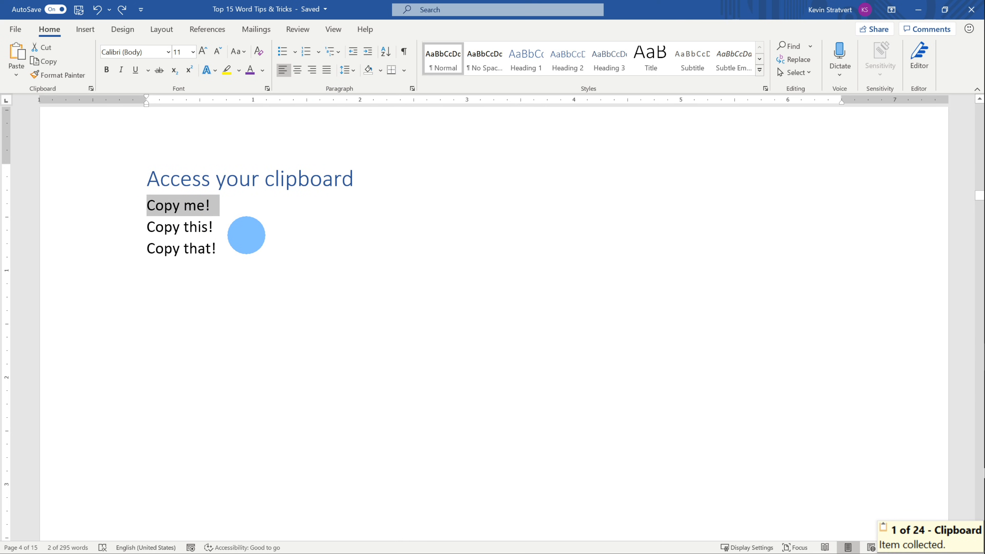
{"action": "left_click_drag", "start_coordinate": [224, 226], "coordinate": [127, 225]}
{"action": "key", "text": "ctrl+c"}
{"action": "left_click_drag", "start_coordinate": [229, 248], "coordinate": [62, 252]}
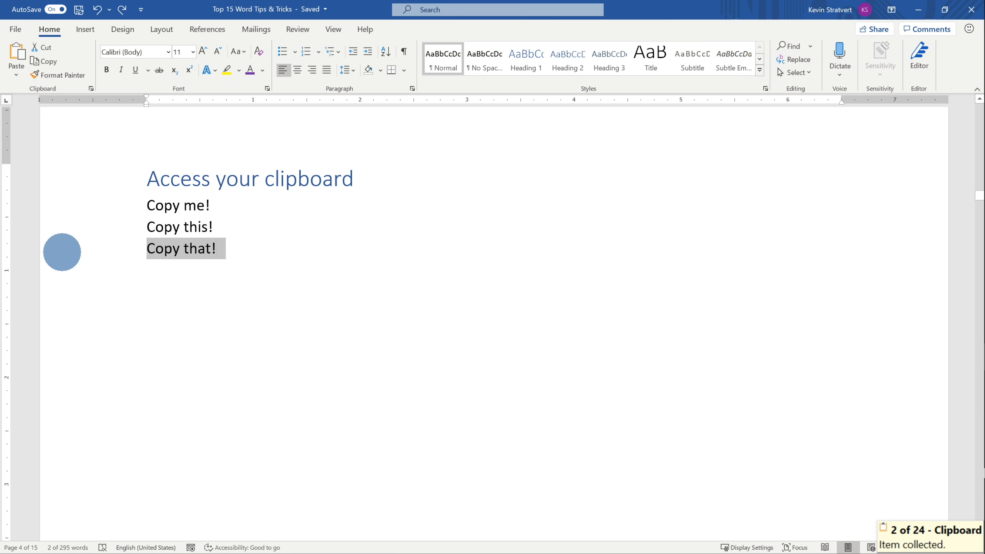
{"action": "key", "text": "ctrl+c"}
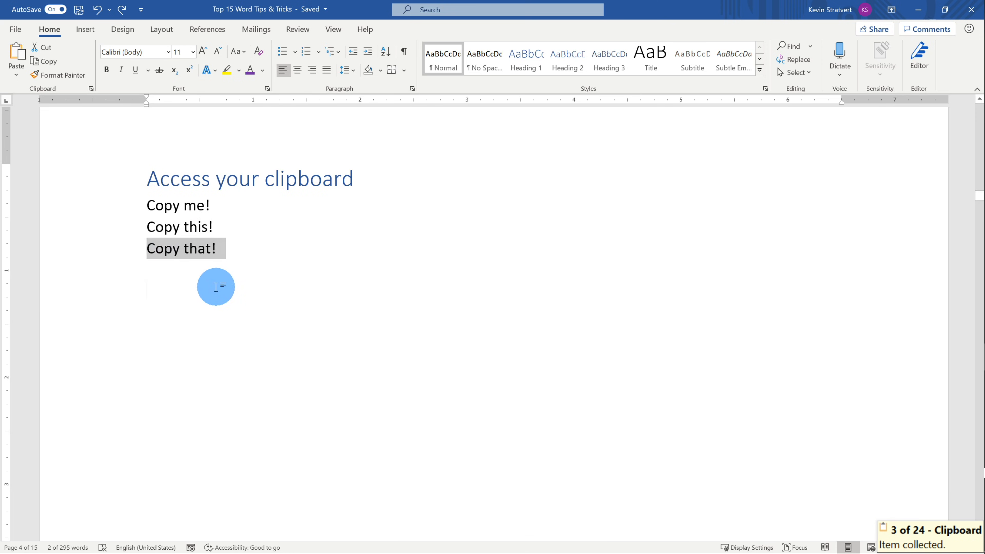
Step: Paste the last copied line below the list, and add "Copy me!", "Copy this!" and "Copy that!" from the clipboard history
{"action": "left_click", "coordinate": [257, 289]}
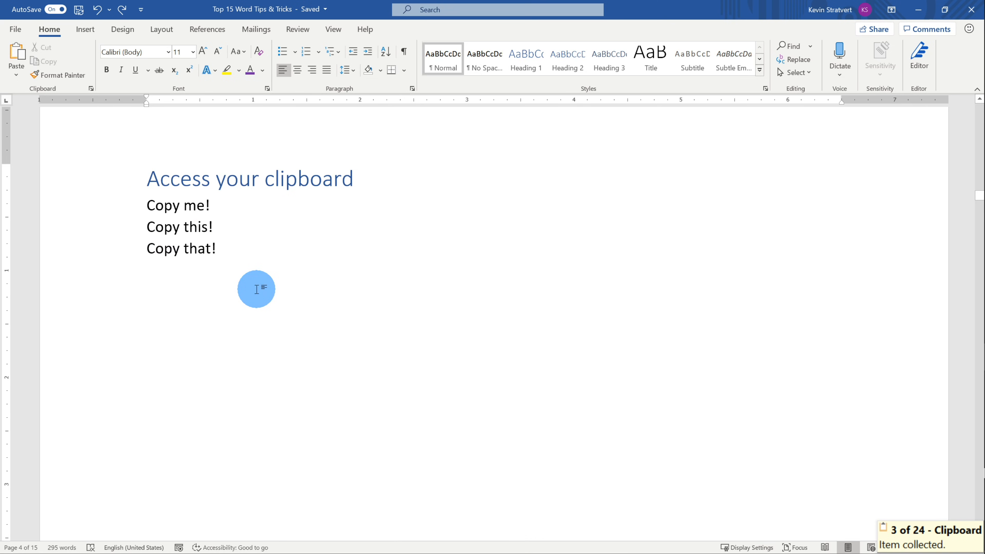
{"action": "key", "text": "ctrl+v"}
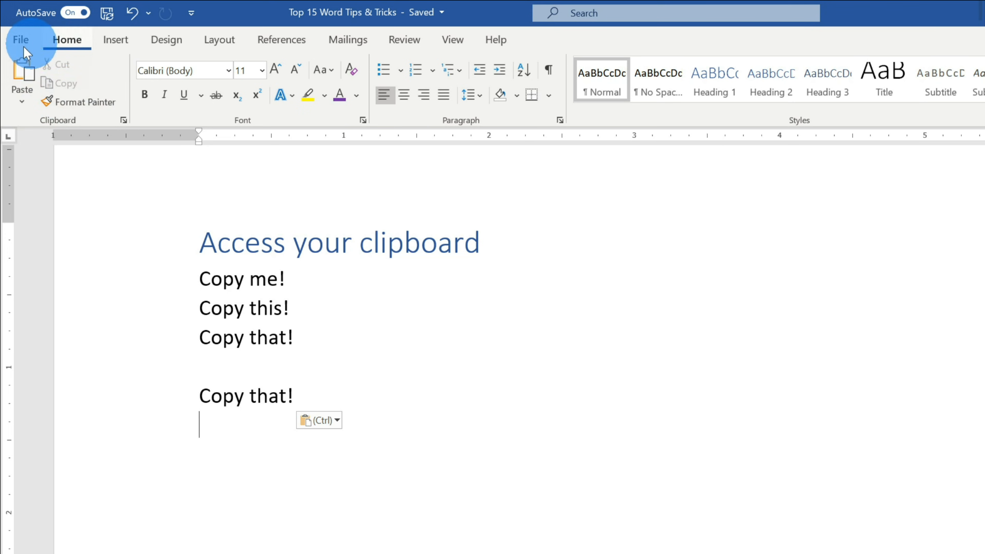
{"action": "left_click", "coordinate": [123, 120]}
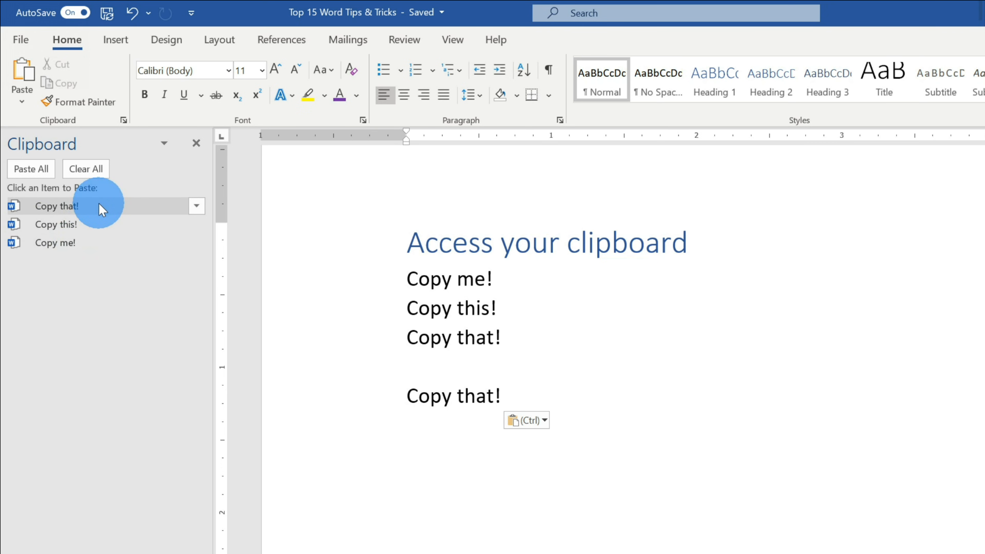
{"action": "left_click", "coordinate": [99, 244]}
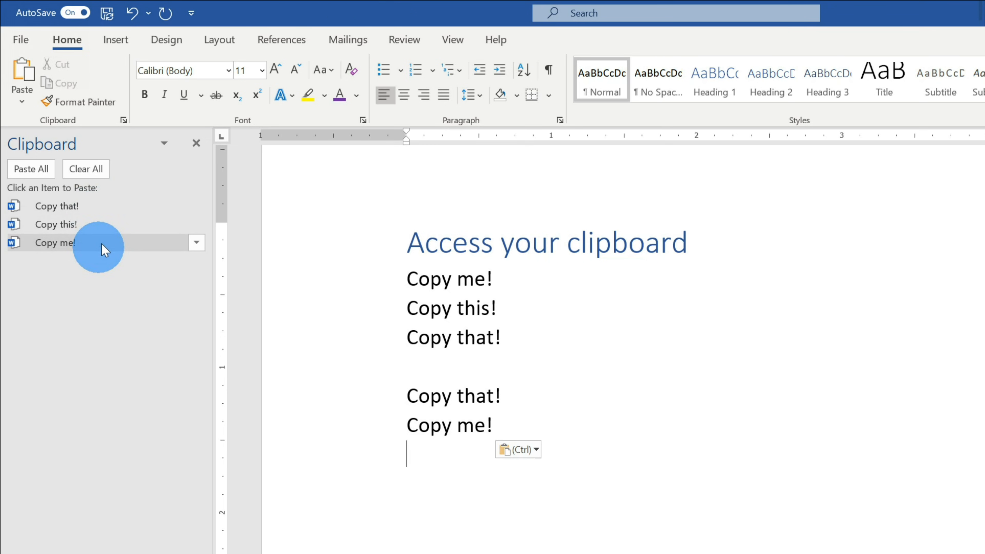
{"action": "left_click", "coordinate": [113, 228]}
{"action": "left_click", "coordinate": [120, 207]}
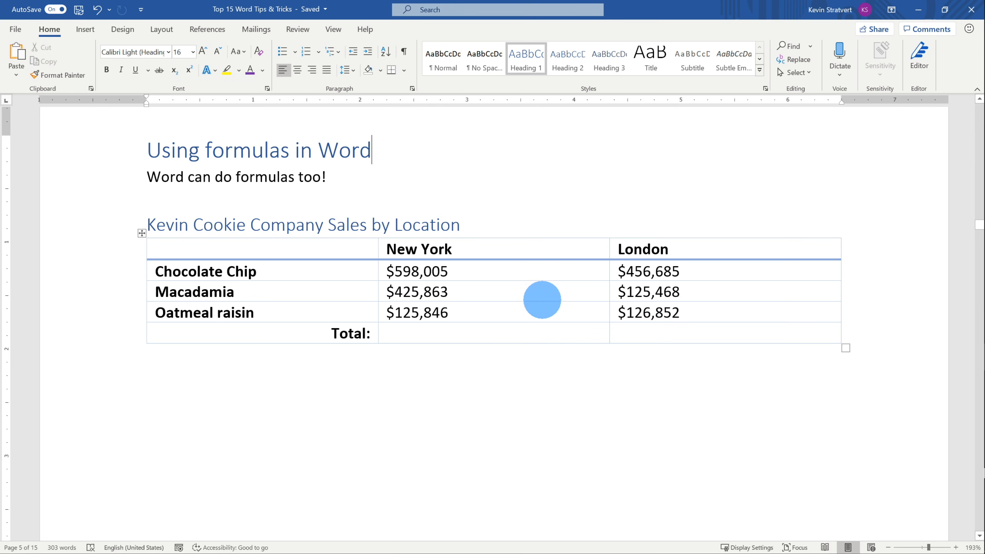
Step: Insert the formula =SUM(ABOVE) in the New York cell of the Total row, browsing the available functions before confirming
{"action": "left_click_drag", "start_coordinate": [393, 272], "coordinate": [456, 310]}
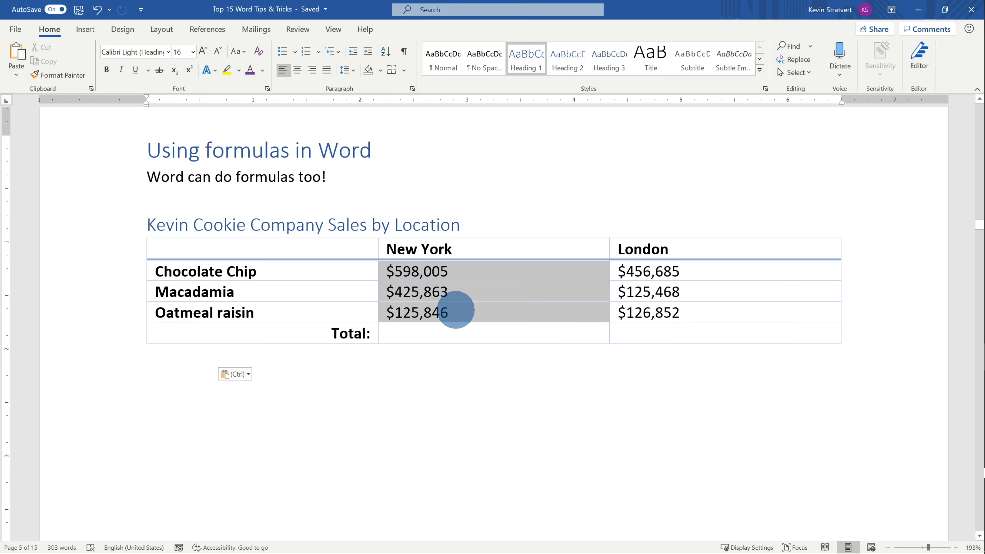
{"action": "left_click", "coordinate": [417, 333]}
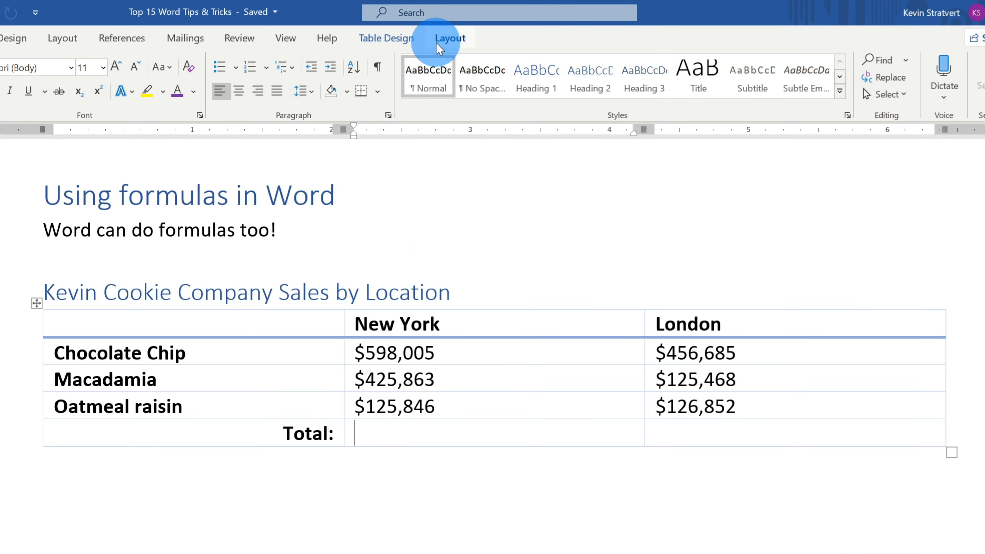
{"action": "left_click", "coordinate": [437, 44]}
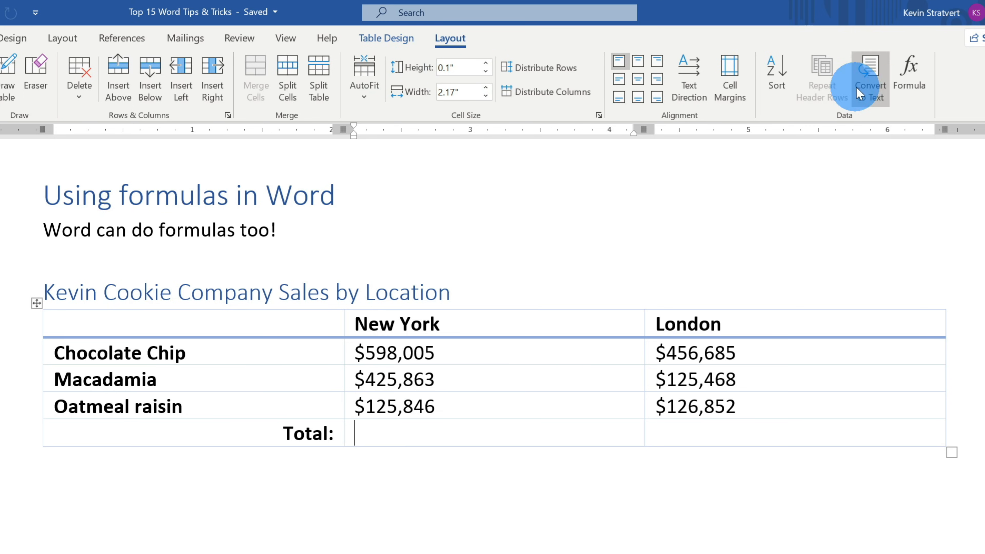
{"action": "left_click", "coordinate": [909, 95]}
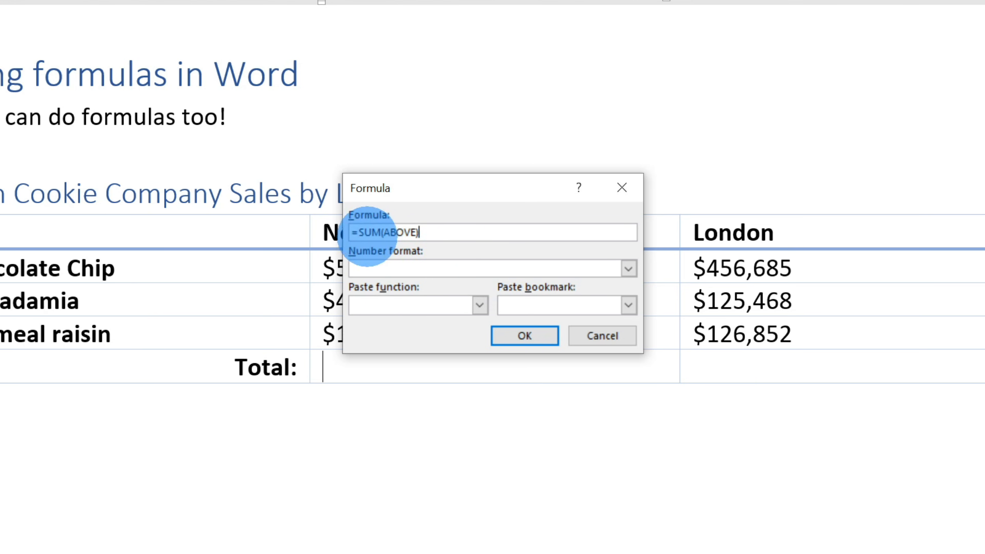
{"action": "left_click", "coordinate": [480, 305]}
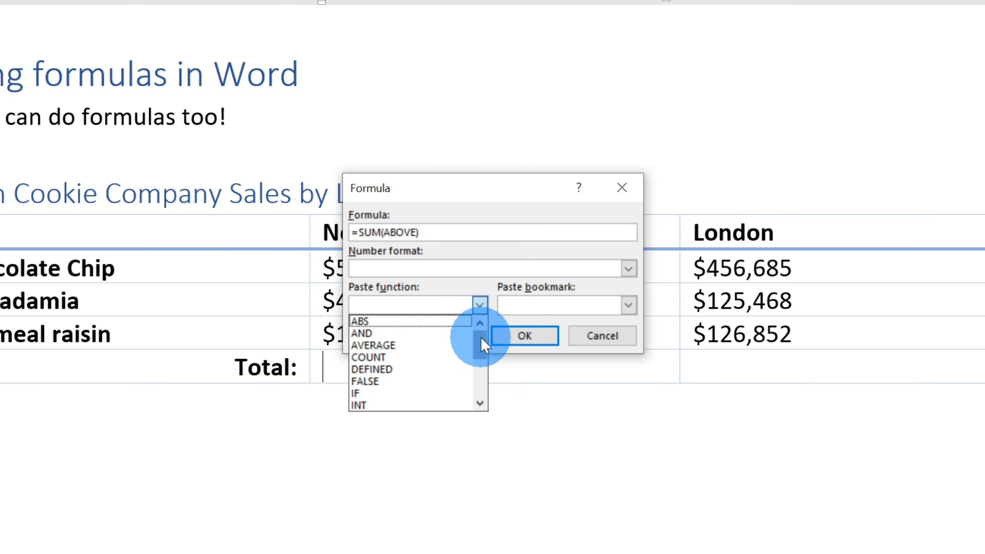
{"action": "scroll", "coordinate": [452, 361], "scroll_direction": "down", "scroll_amount": 1}
{"action": "scroll", "coordinate": [451, 361], "scroll_direction": "down", "scroll_amount": 4}
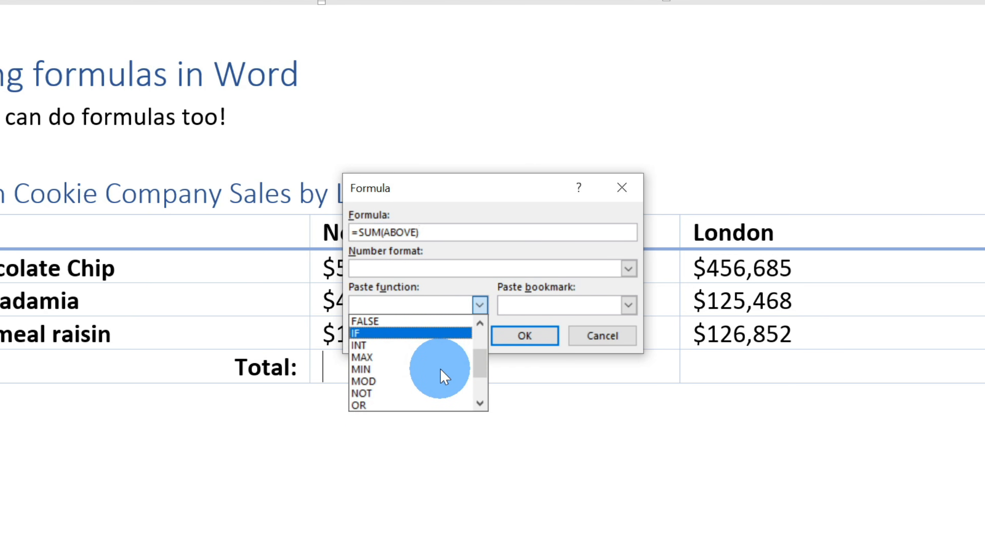
{"action": "scroll", "coordinate": [451, 369], "scroll_direction": "down", "scroll_amount": 5}
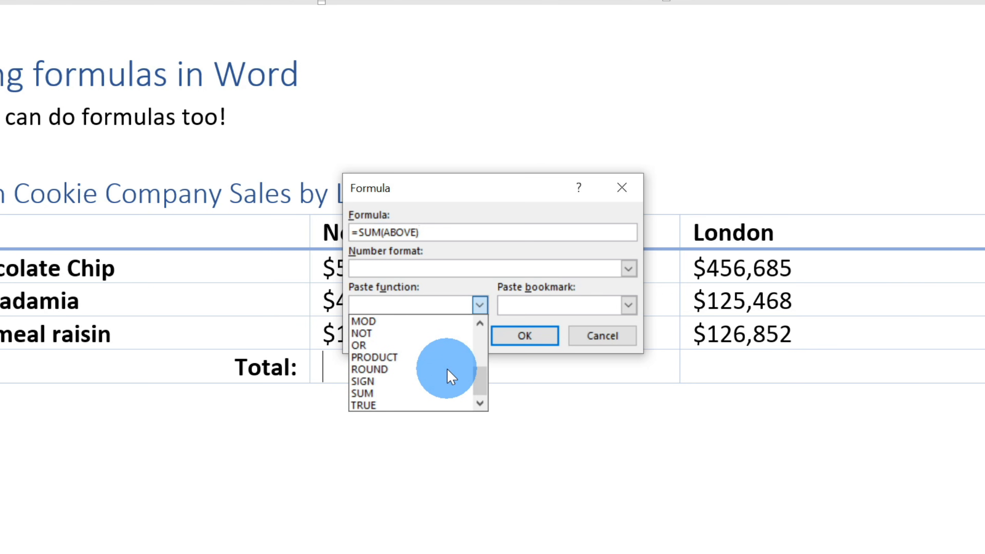
{"action": "scroll", "coordinate": [450, 372], "scroll_direction": "up", "scroll_amount": 10}
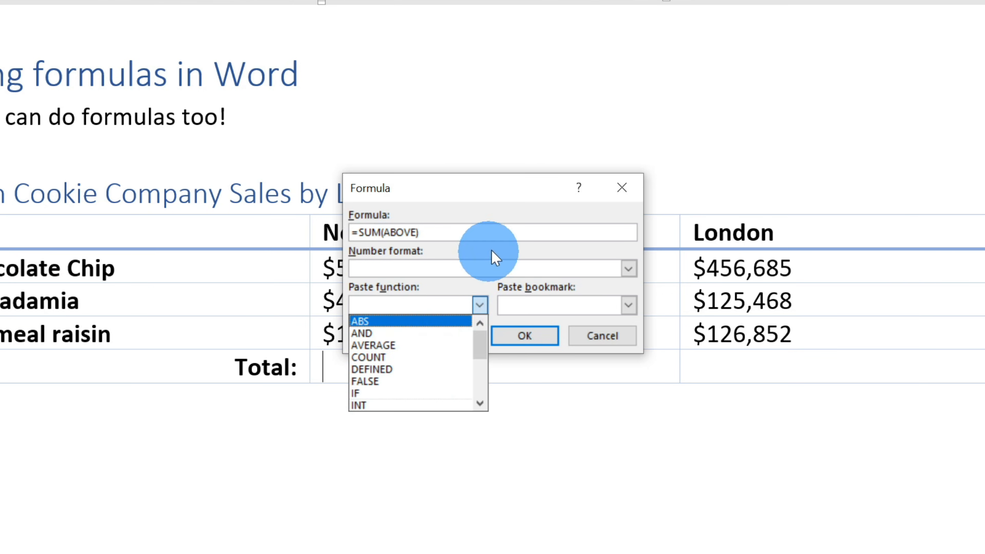
{"action": "left_click", "coordinate": [513, 235]}
{"action": "left_click", "coordinate": [532, 334]}
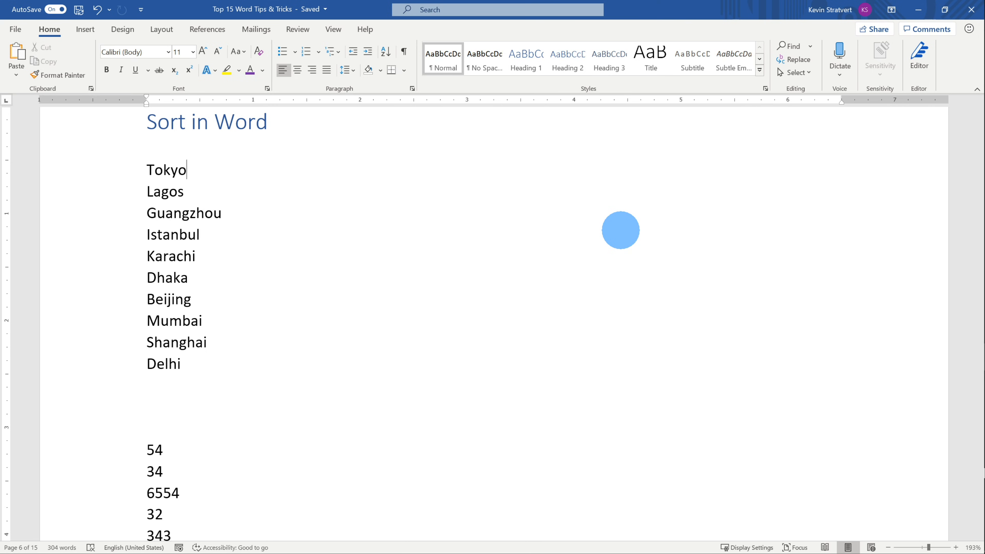
Step: Sort the list of cities from Tokyo to Delhi by paragraphs as text in ascending order
{"action": "left_click_drag", "start_coordinate": [147, 169], "coordinate": [163, 185]}
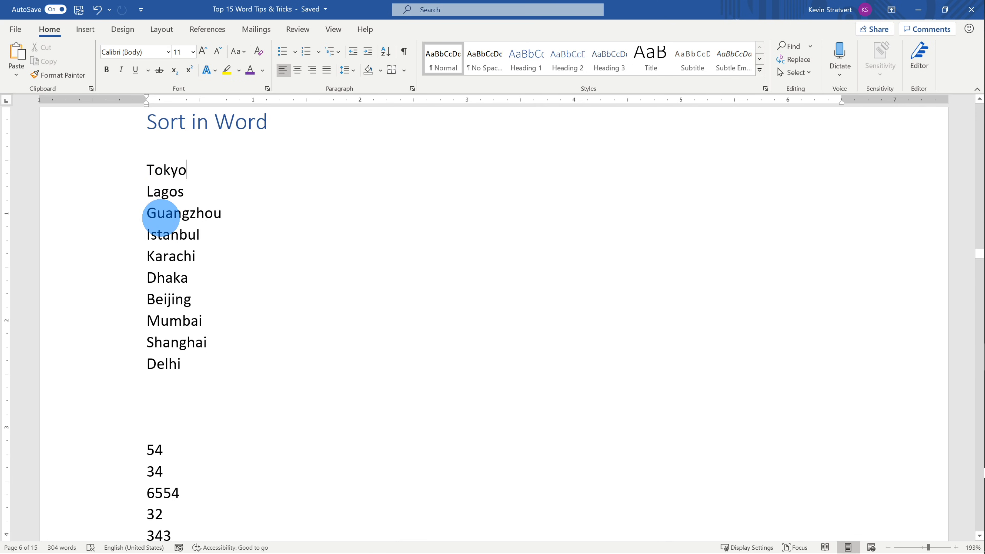
{"action": "left_click_drag", "start_coordinate": [200, 361], "coordinate": [151, 169]}
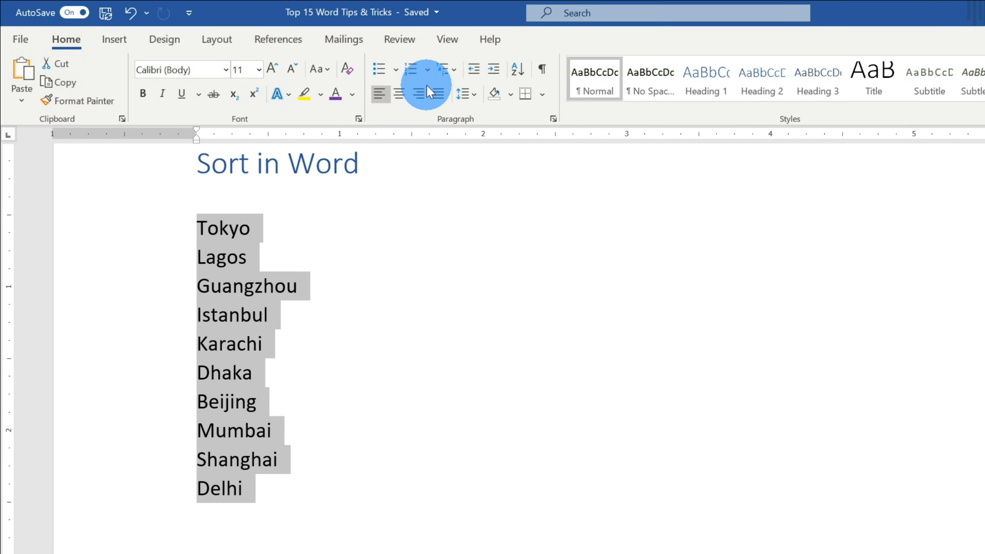
{"action": "left_click", "coordinate": [523, 71]}
{"action": "left_click", "coordinate": [449, 178]}
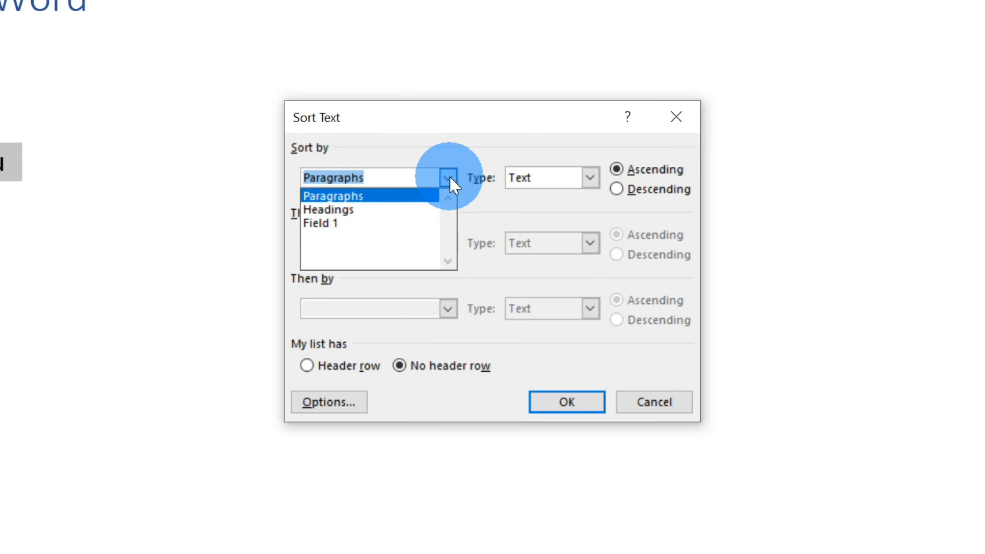
{"action": "left_click", "coordinate": [449, 177]}
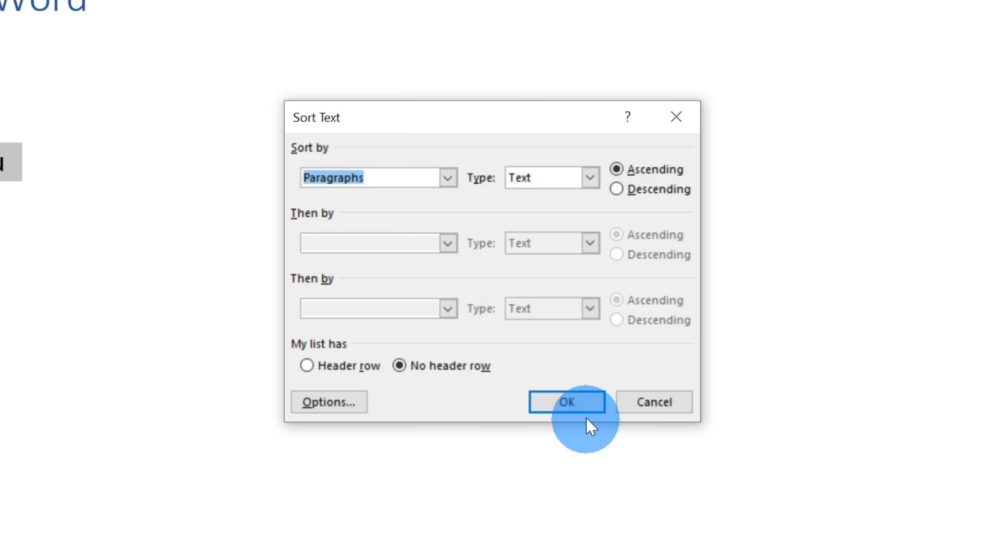
{"action": "left_click", "coordinate": [573, 406]}
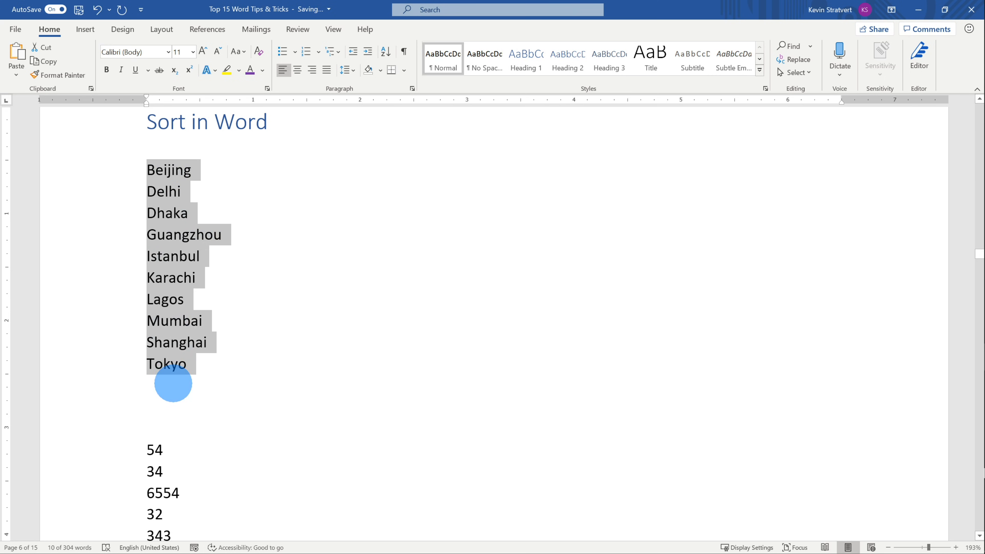
Step: Sort the list of numbers below the cities by paragraphs as numbers in ascending order
{"action": "scroll", "coordinate": [167, 277], "scroll_direction": "down", "scroll_amount": 5}
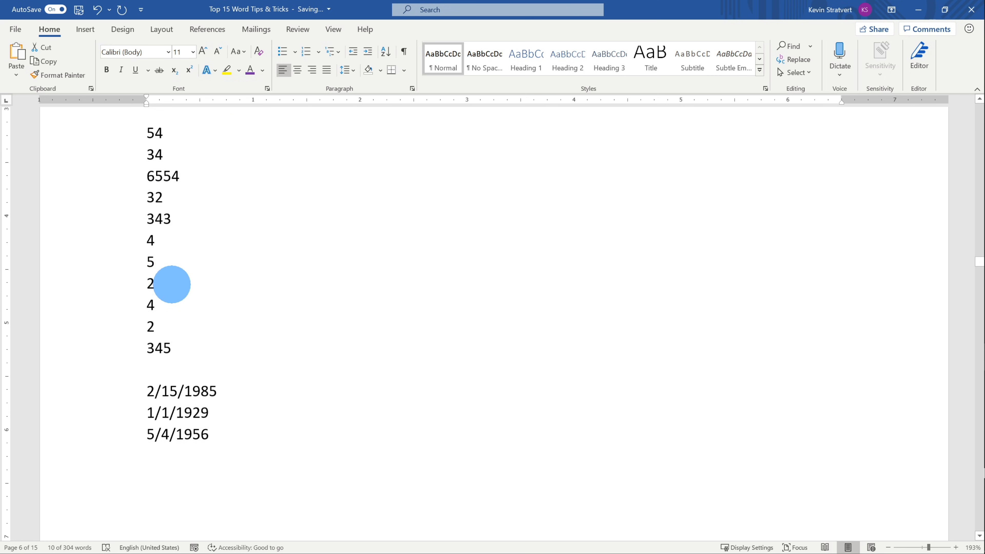
{"action": "scroll", "coordinate": [171, 284], "scroll_direction": "up", "scroll_amount": 1}
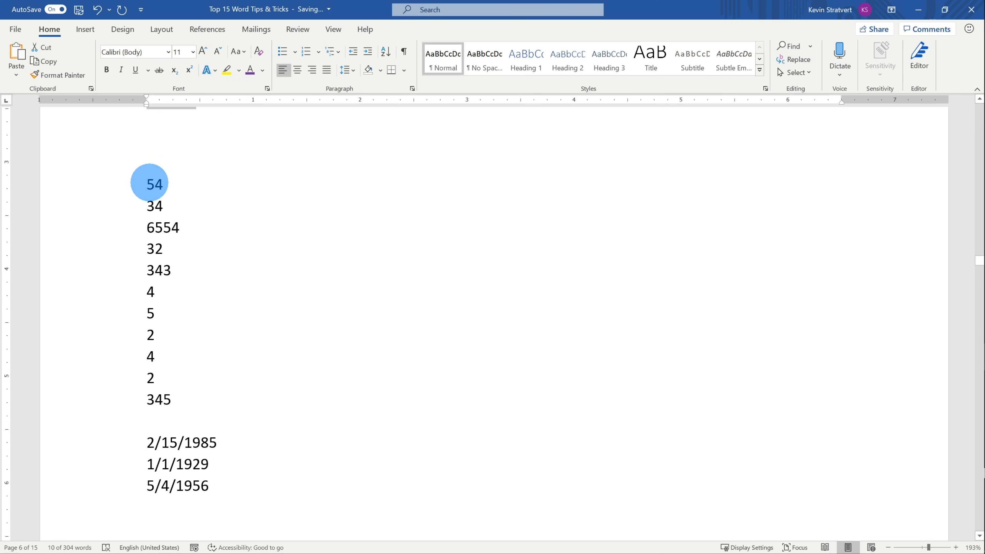
{"action": "left_click_drag", "start_coordinate": [149, 182], "coordinate": [181, 396]}
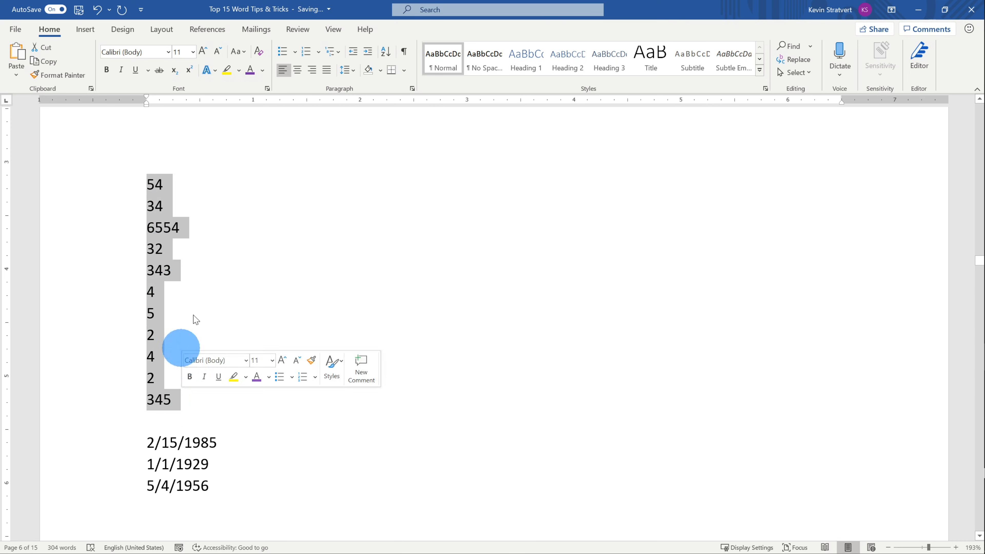
{"action": "left_click", "coordinate": [386, 52]}
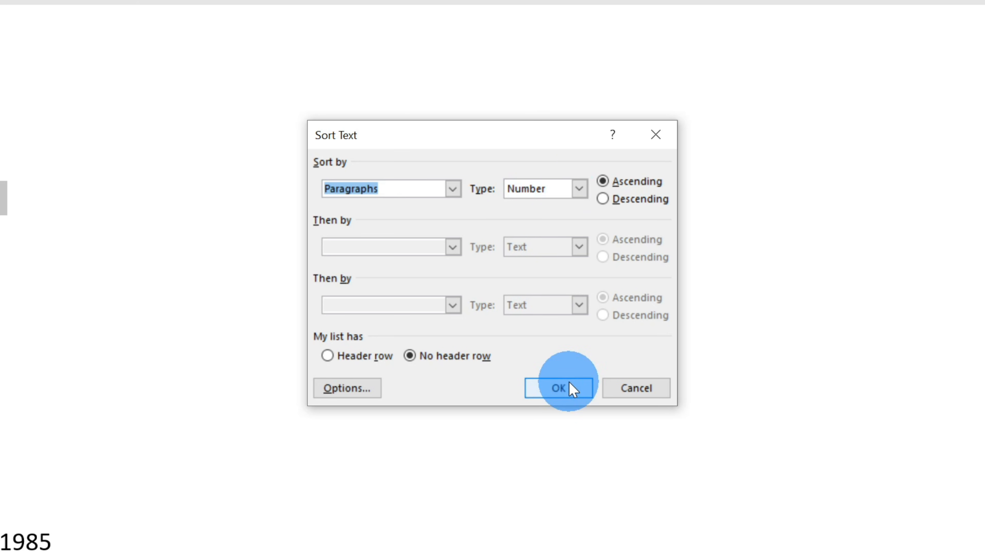
{"action": "left_click", "coordinate": [573, 389]}
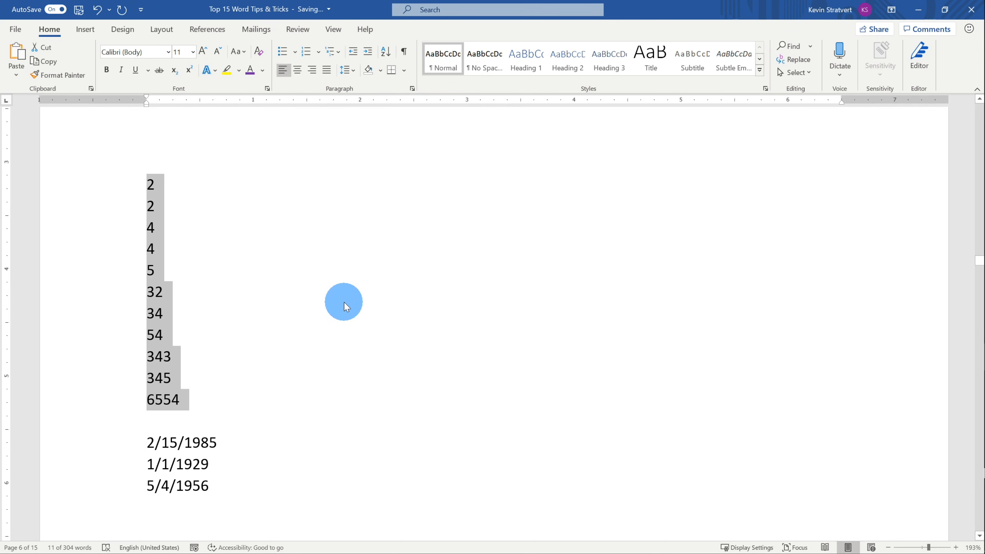
{"action": "scroll", "coordinate": [341, 303], "scroll_direction": "down", "scroll_amount": 3}
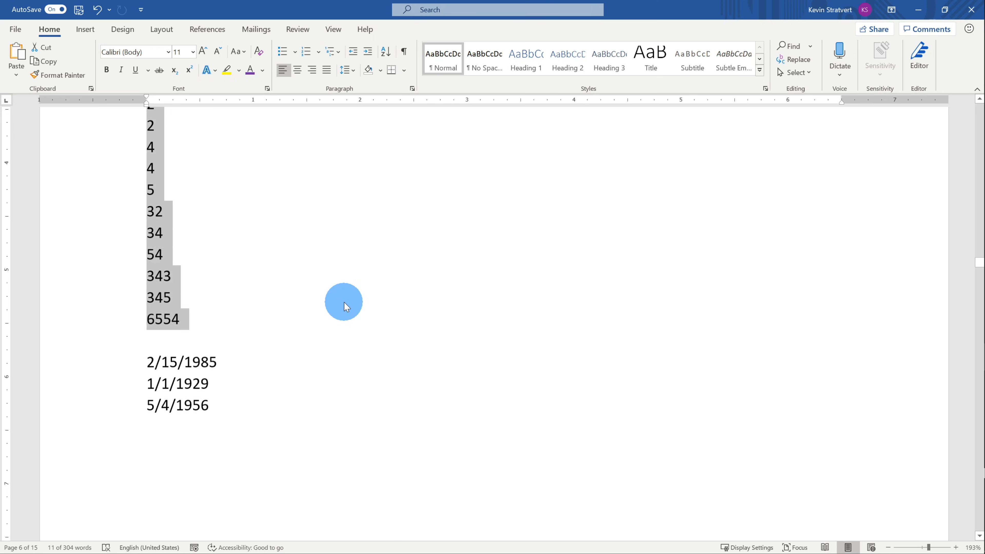
Step: Sort the three dates below the number list by paragraphs as dates in ascending order
{"action": "left_click", "coordinate": [241, 327]}
{"action": "left_click_drag", "start_coordinate": [237, 326], "coordinate": [132, 277]}
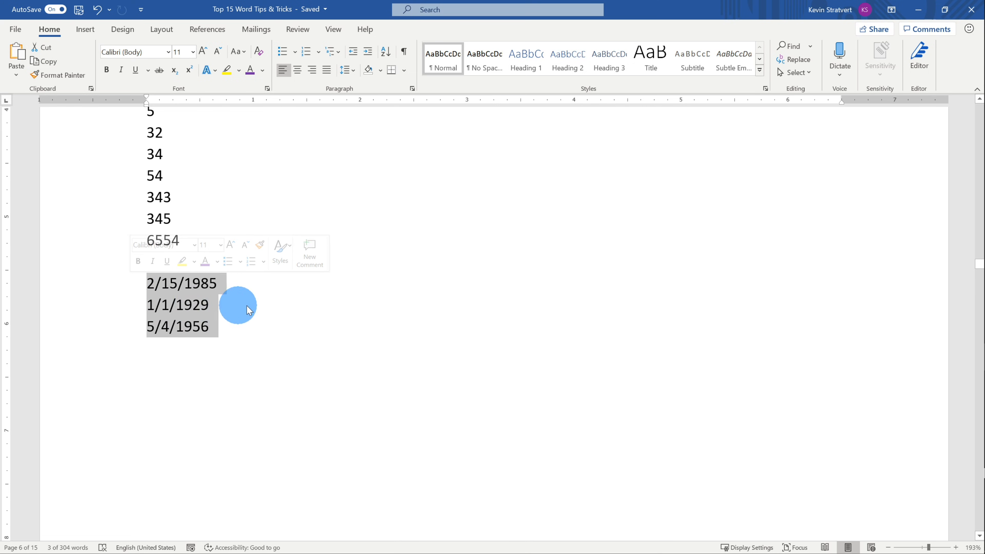
{"action": "left_click", "coordinate": [387, 52]}
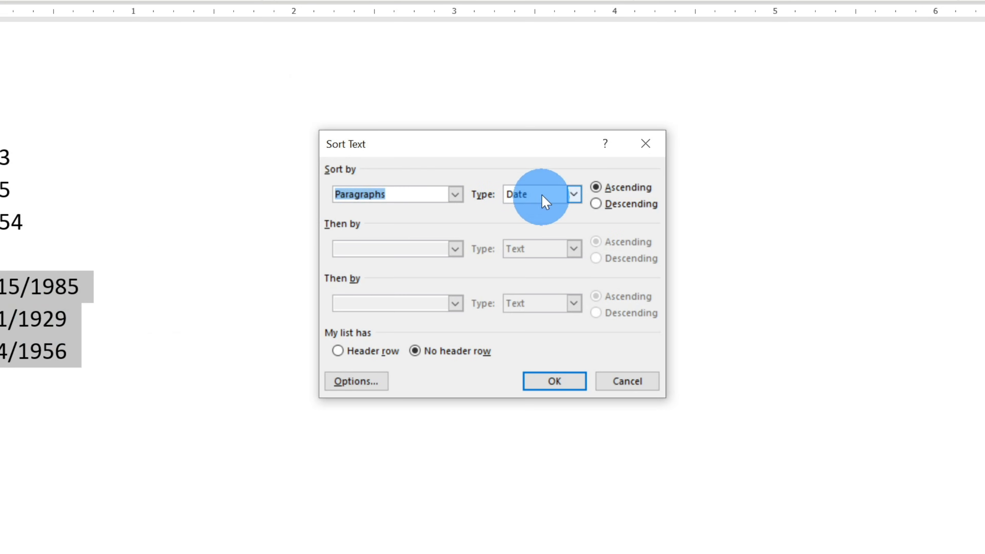
{"action": "left_click", "coordinate": [573, 195]}
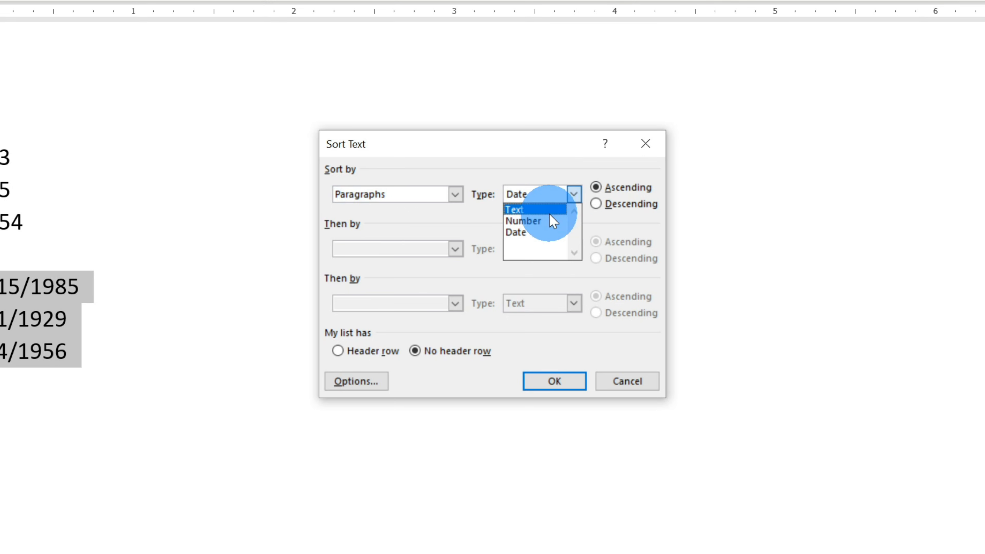
{"action": "left_click", "coordinate": [546, 232]}
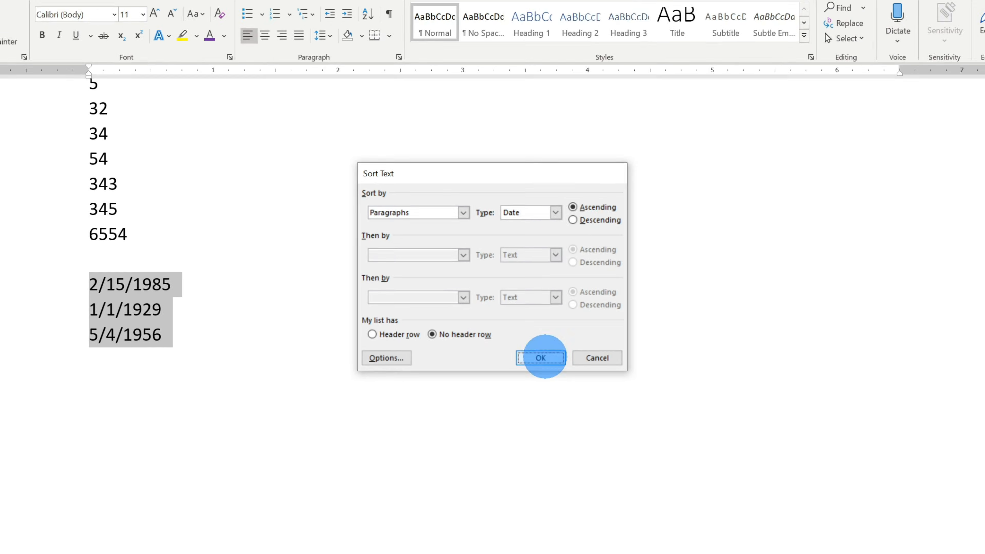
{"action": "left_click", "coordinate": [551, 381]}
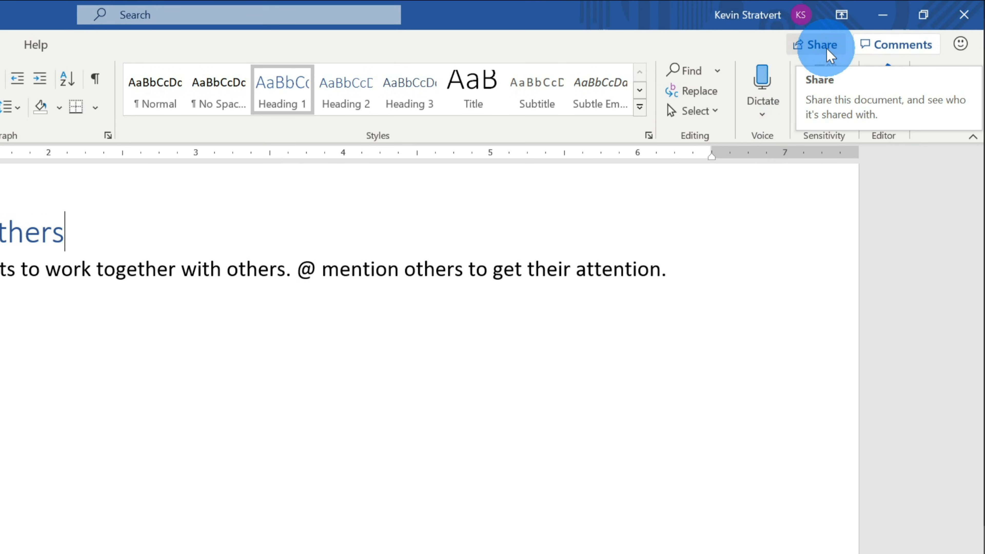
Step: Examine the document's sharing link settings for who can use the link and what it allows, leaving them unapplied
{"action": "left_click", "coordinate": [828, 50]}
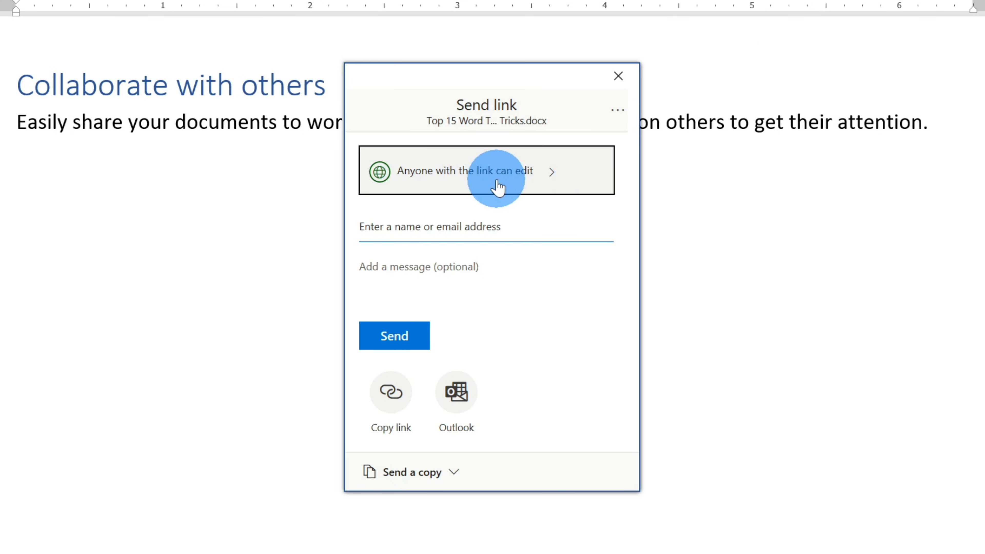
{"action": "left_click", "coordinate": [531, 182]}
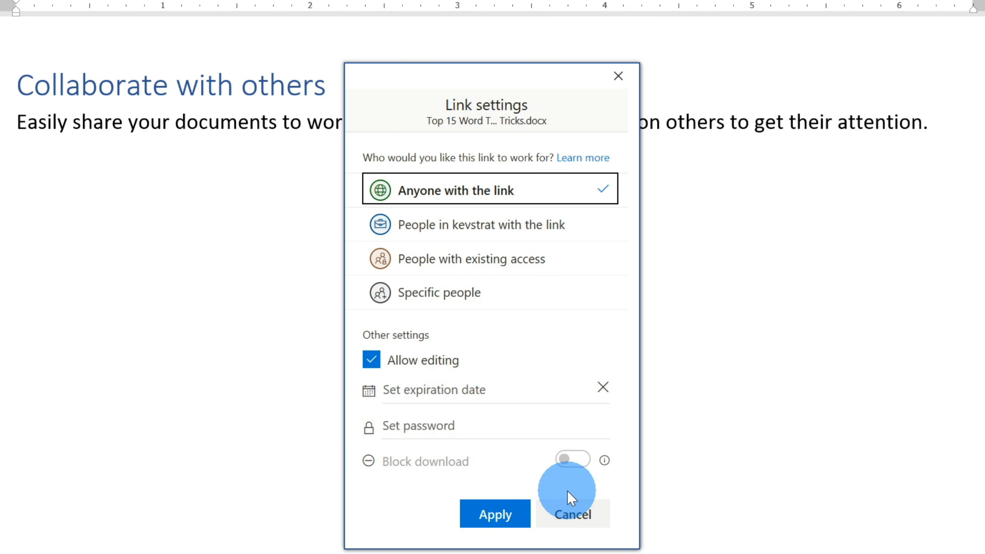
{"action": "left_click", "coordinate": [574, 514]}
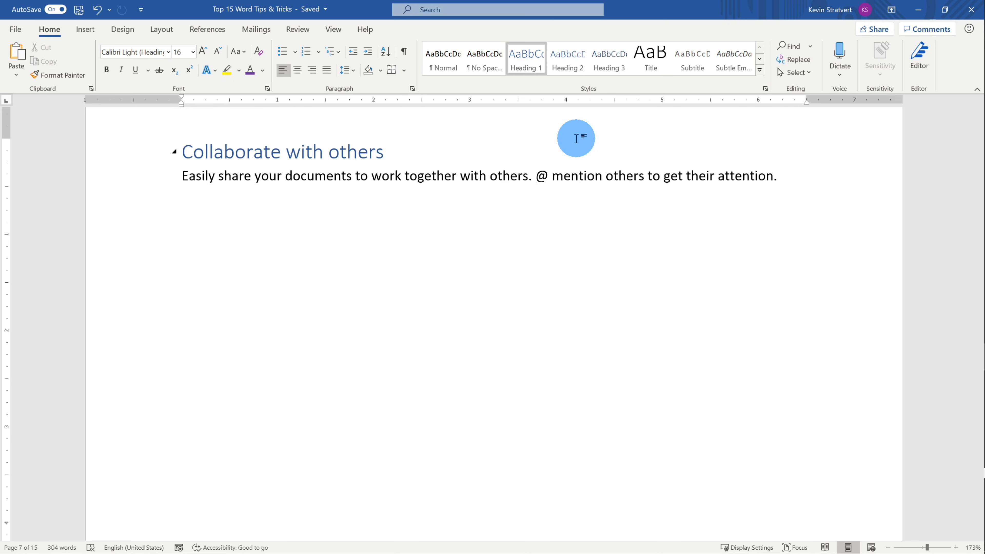
Step: Add a new comment to the phrase "Easily share your documents to work together with others"
{"action": "left_click_drag", "start_coordinate": [184, 176], "coordinate": [521, 177]}
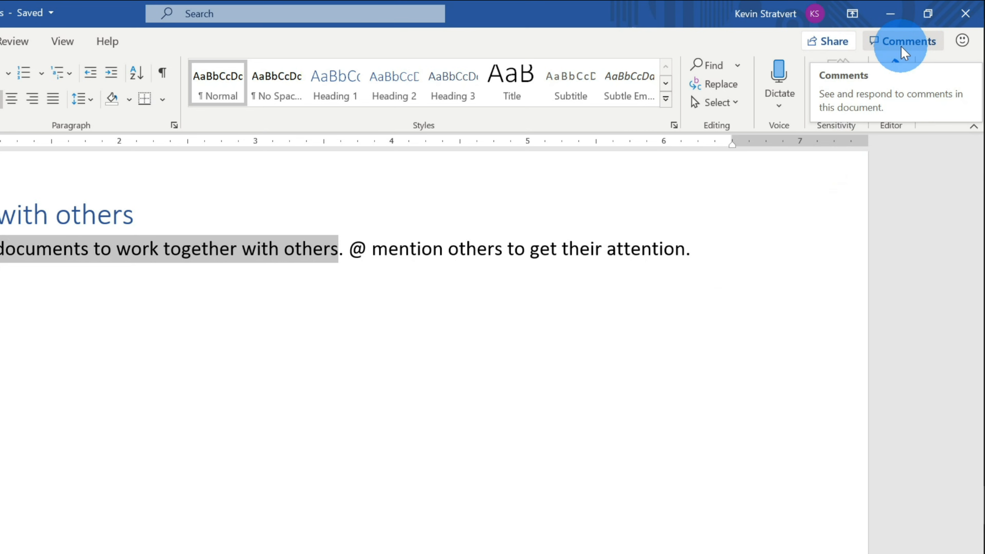
{"action": "left_click", "coordinate": [901, 48]}
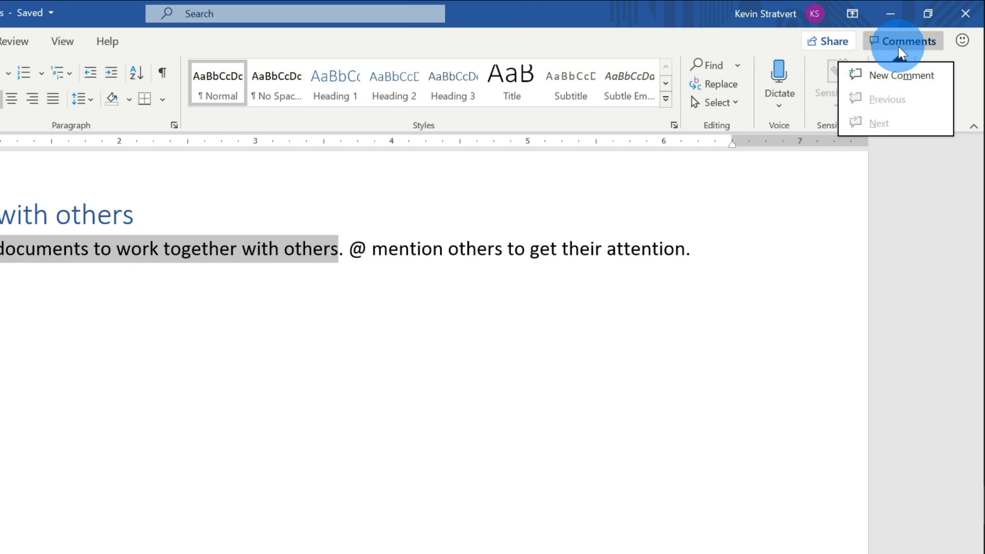
{"action": "left_click", "coordinate": [901, 76]}
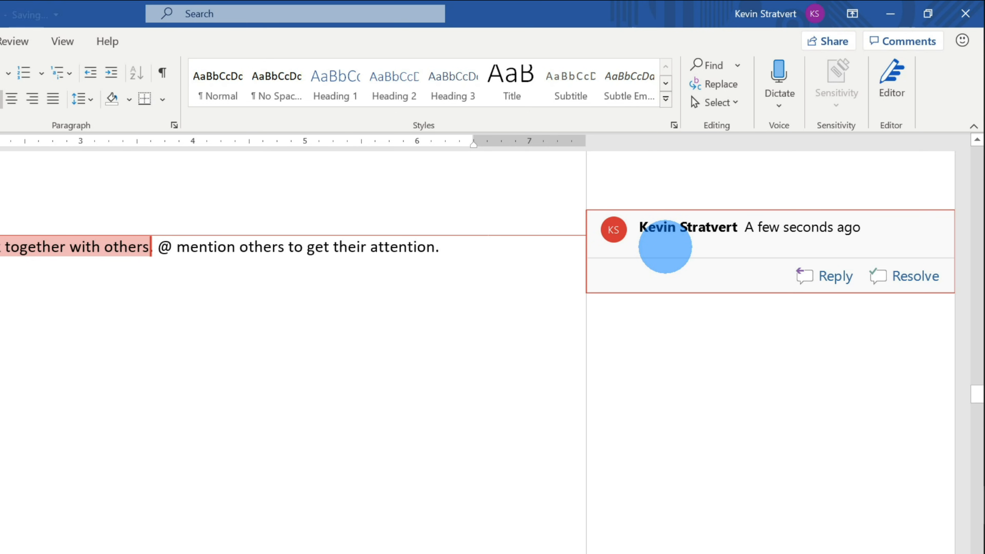
Step: Mention the colleague from outside the organization in the comment with Share and notify, and add "- can you review this please?"
{"action": "type", "text": "@"}
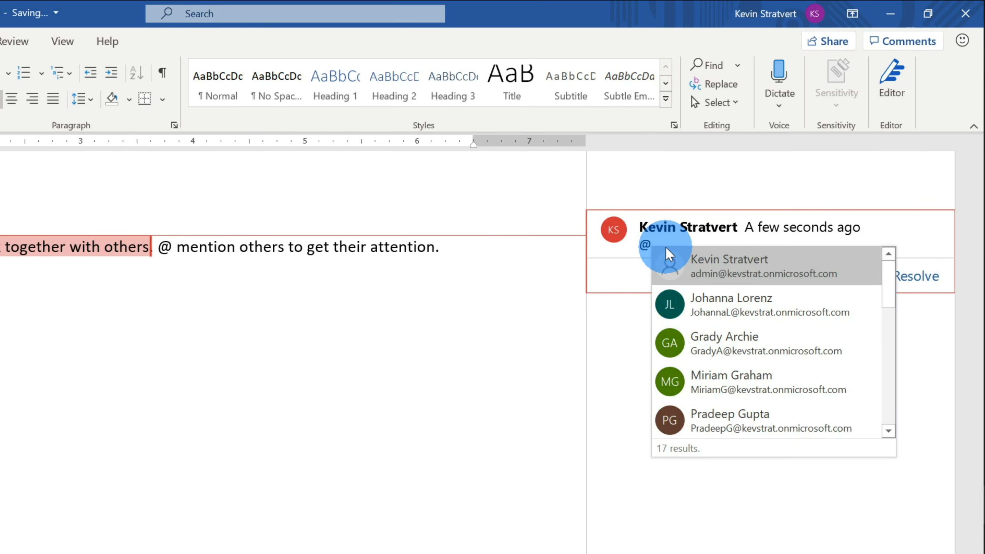
{"action": "scroll", "coordinate": [765, 302], "scroll_direction": "down", "scroll_amount": 3}
{"action": "scroll", "coordinate": [767, 326], "scroll_direction": "up", "scroll_amount": 2}
{"action": "scroll", "coordinate": [771, 334], "scroll_direction": "up", "scroll_amount": 2}
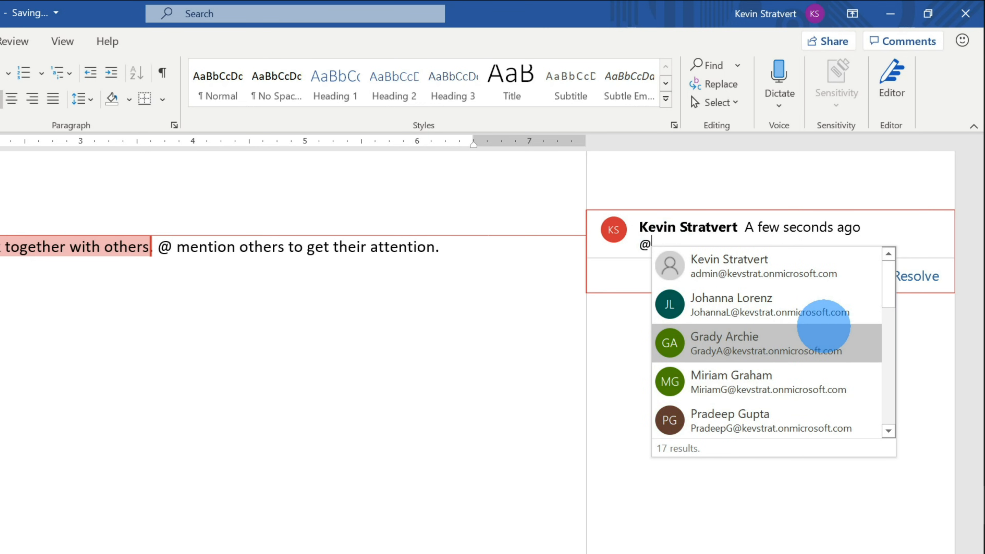
{"action": "type", "text": "adele"}
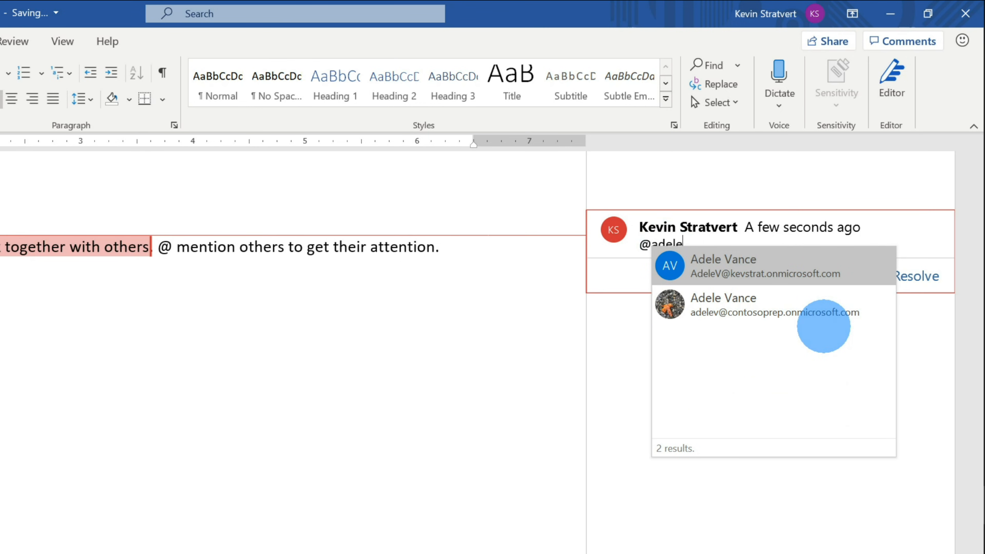
{"action": "left_click", "coordinate": [801, 307]}
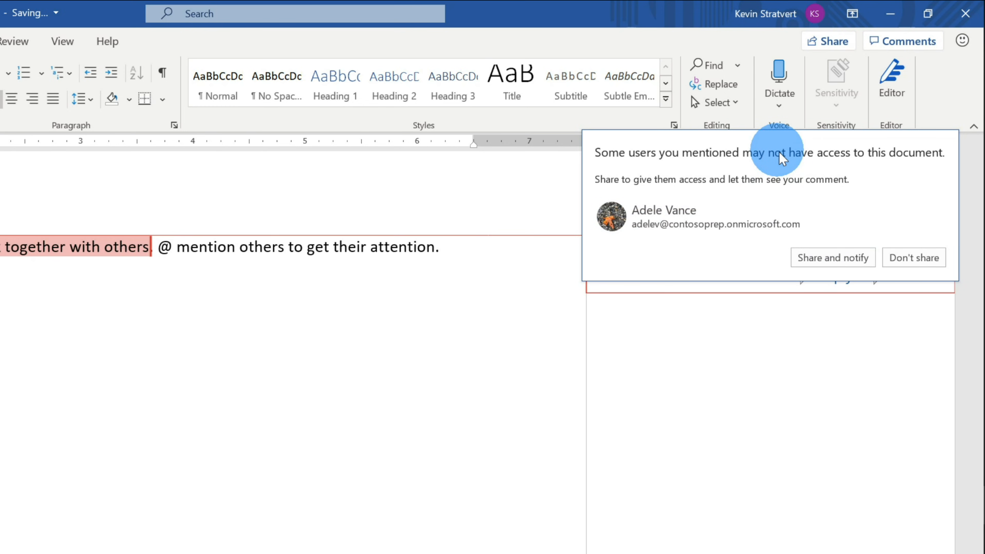
{"action": "left_click", "coordinate": [855, 263]}
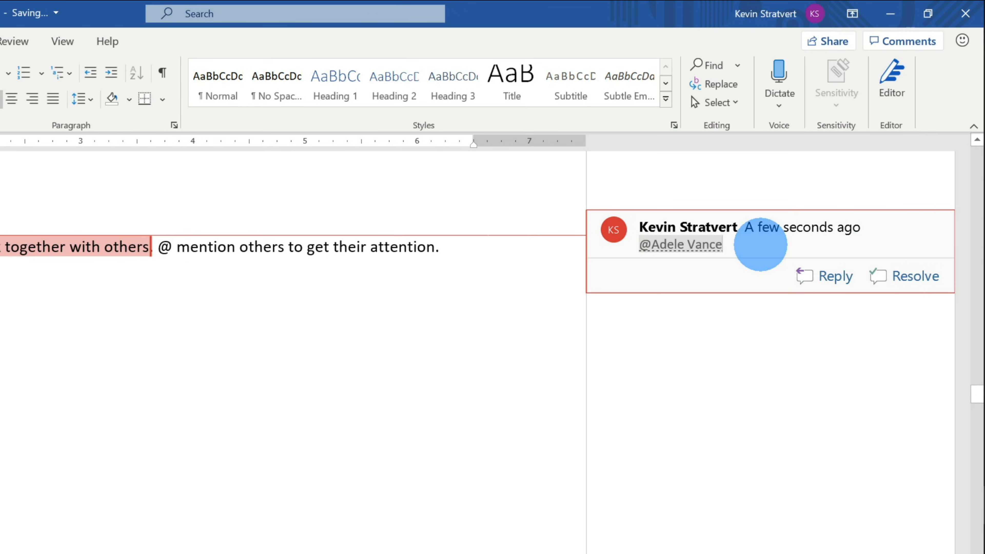
{"action": "type", "text": "- can you review this please?"}
{"action": "left_click", "coordinate": [285, 246]}
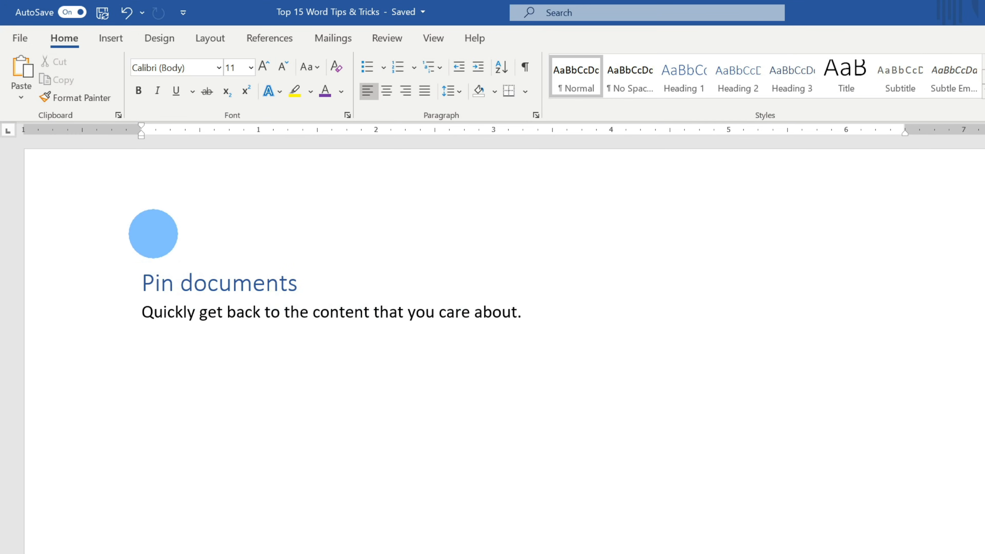
Step: Pin the recent document Top 15 Word Tips & Tricks and show the pinned documents
{"action": "left_click", "coordinate": [29, 36]}
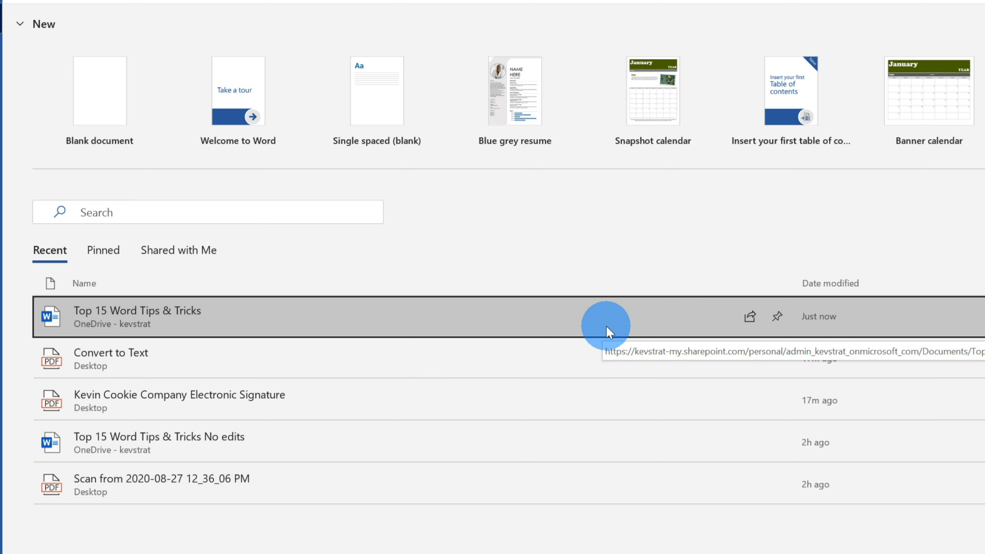
{"action": "left_click", "coordinate": [777, 317]}
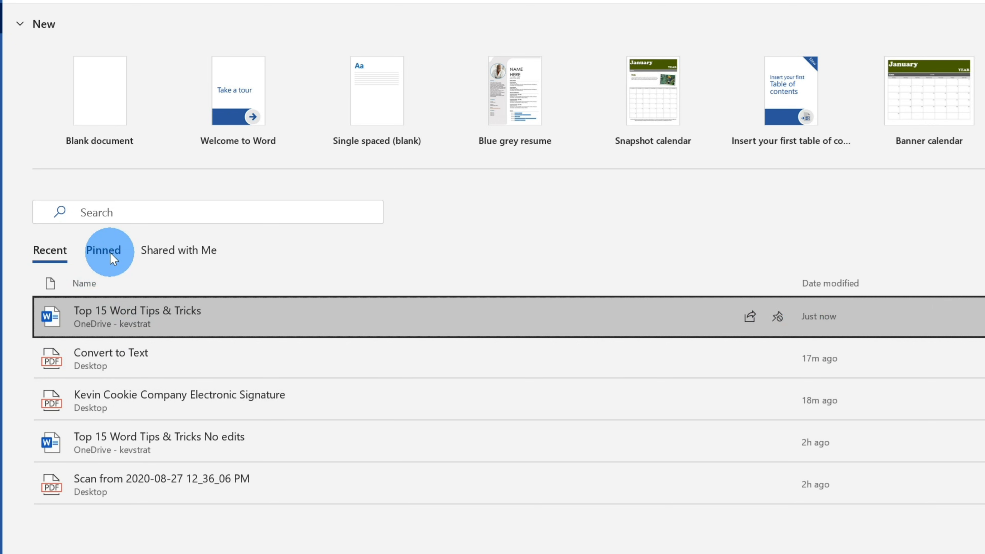
{"action": "left_click", "coordinate": [105, 253]}
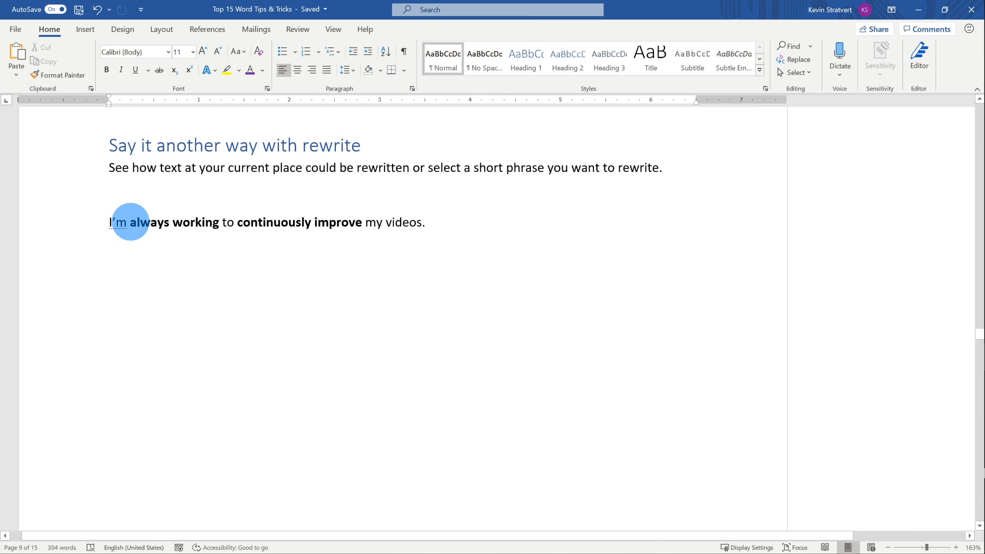
Step: Replace "always working to" with the rewrite suggestion "constantly working to"
{"action": "left_click_drag", "start_coordinate": [130, 222], "coordinate": [191, 222]}
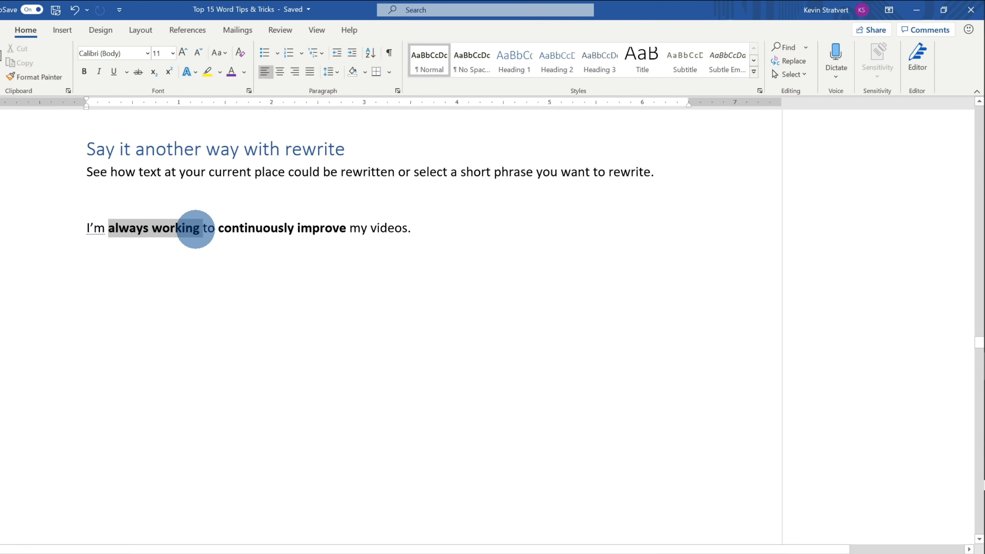
{"action": "right_click", "coordinate": [195, 223]}
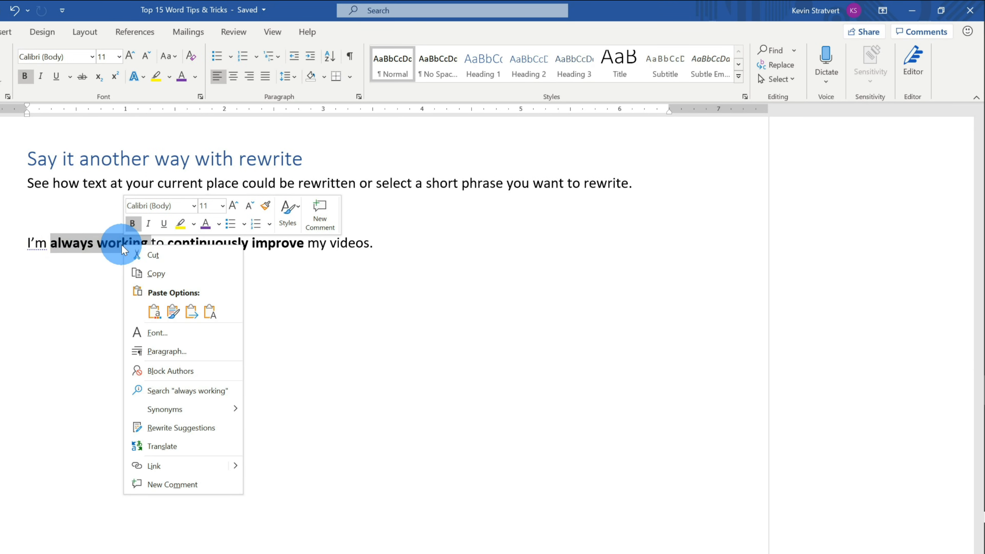
{"action": "left_click", "coordinate": [218, 427]}
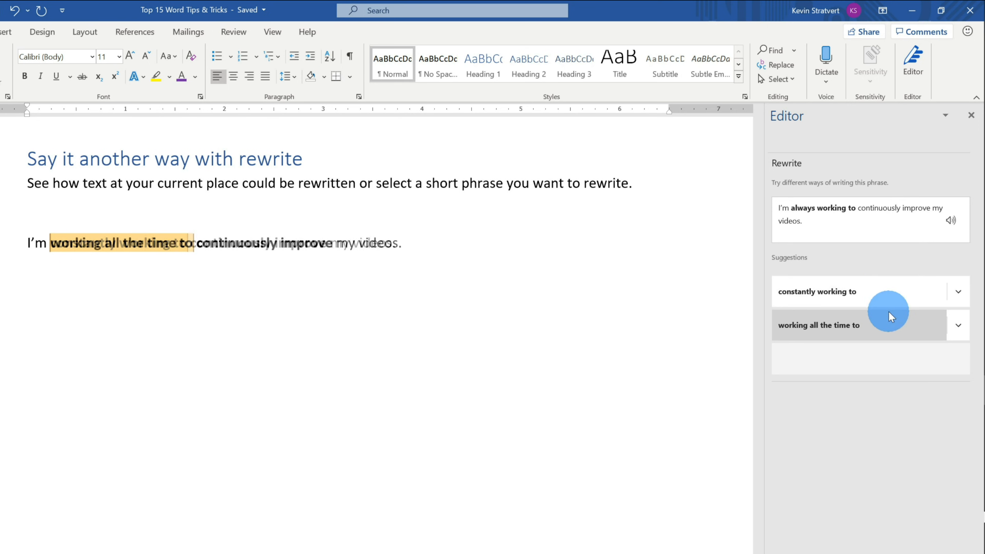
{"action": "left_click", "coordinate": [895, 297]}
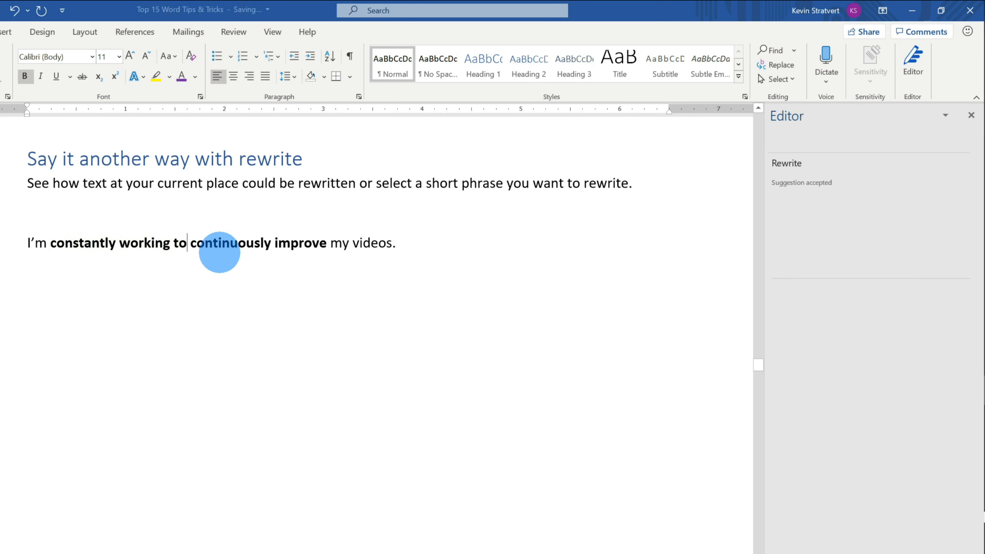
Step: Get rewrite suggestions for the phrase "continuously improve"
{"action": "left_click_drag", "start_coordinate": [189, 244], "coordinate": [312, 244]}
{"action": "right_click", "coordinate": [303, 244]}
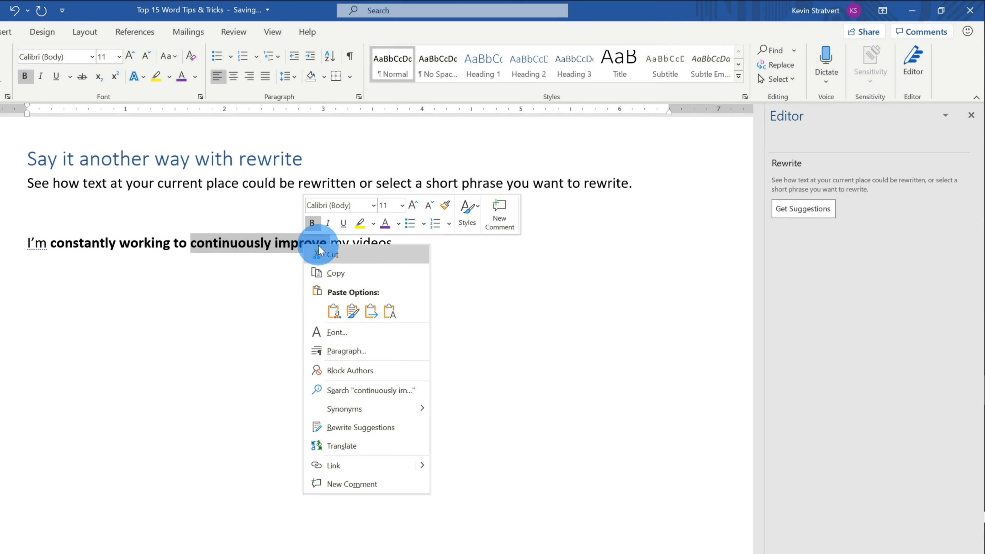
{"action": "left_click", "coordinate": [374, 427]}
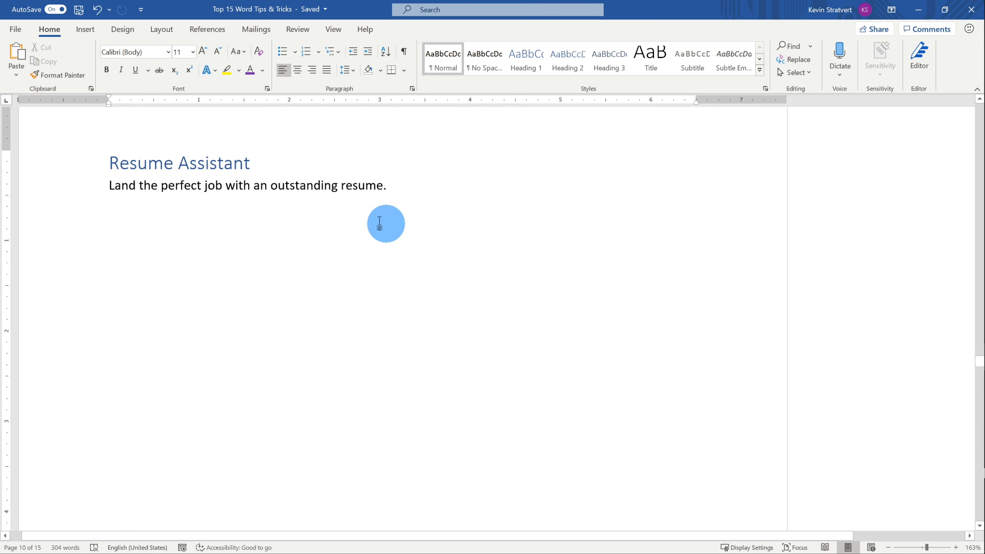
Step: Examine the Resume Assistant's top skills filter and the full text of the first Product Manager work experience example
{"action": "left_click", "coordinate": [301, 35]}
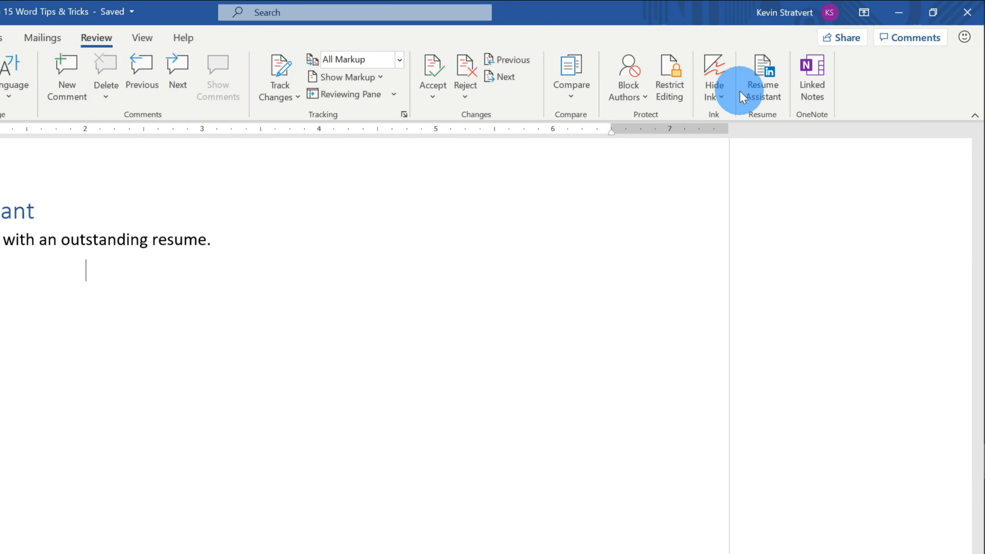
{"action": "left_click", "coordinate": [769, 80]}
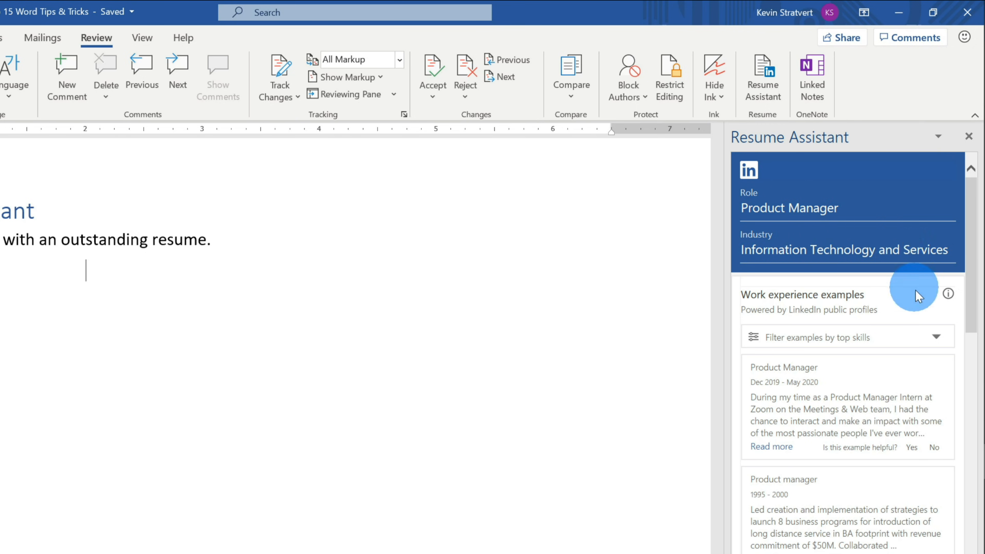
{"action": "left_click", "coordinate": [937, 338]}
{"action": "scroll", "coordinate": [931, 390], "scroll_direction": "down", "scroll_amount": 5}
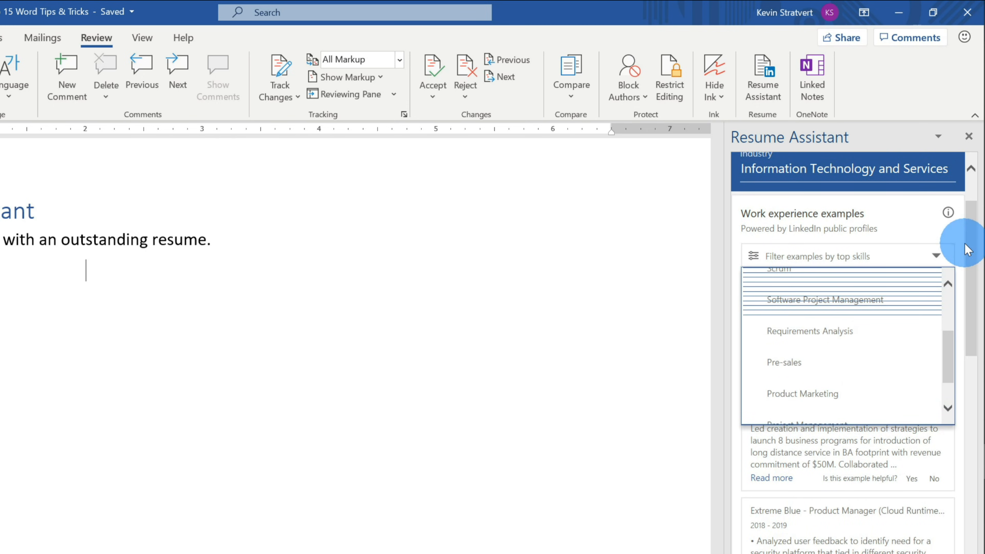
{"action": "left_click", "coordinate": [955, 246]}
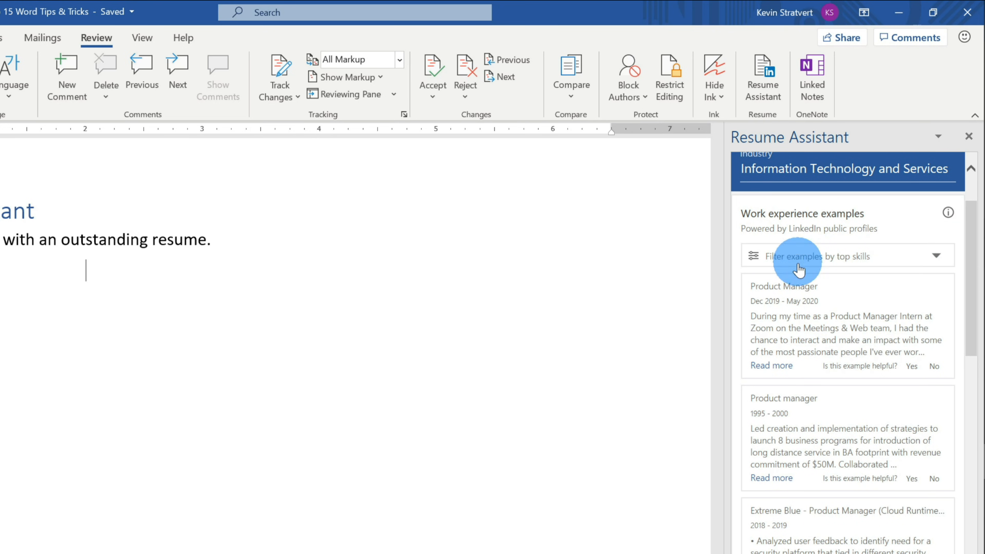
{"action": "left_click", "coordinate": [771, 365]}
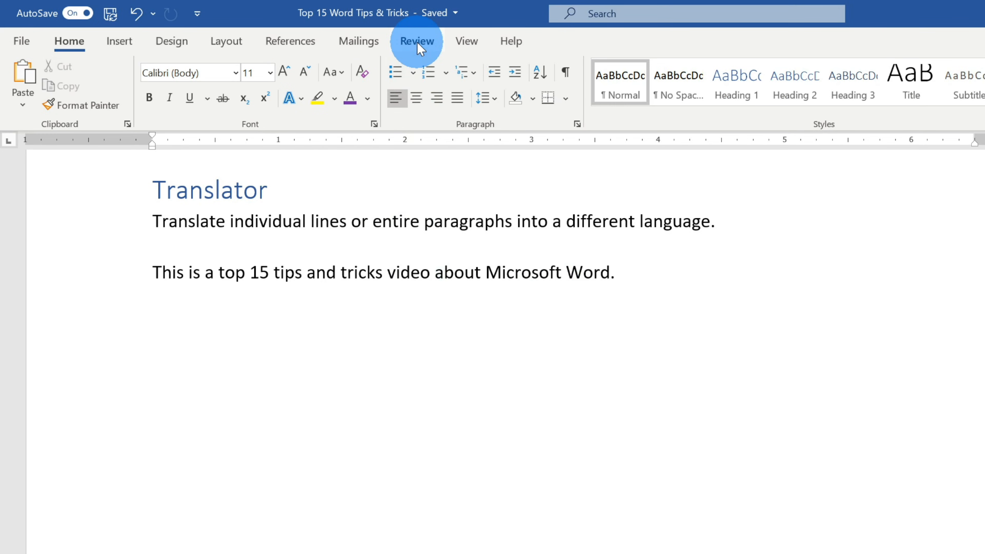
Step: Open the Translator for translating a selection of the document's text
{"action": "left_click", "coordinate": [417, 41]}
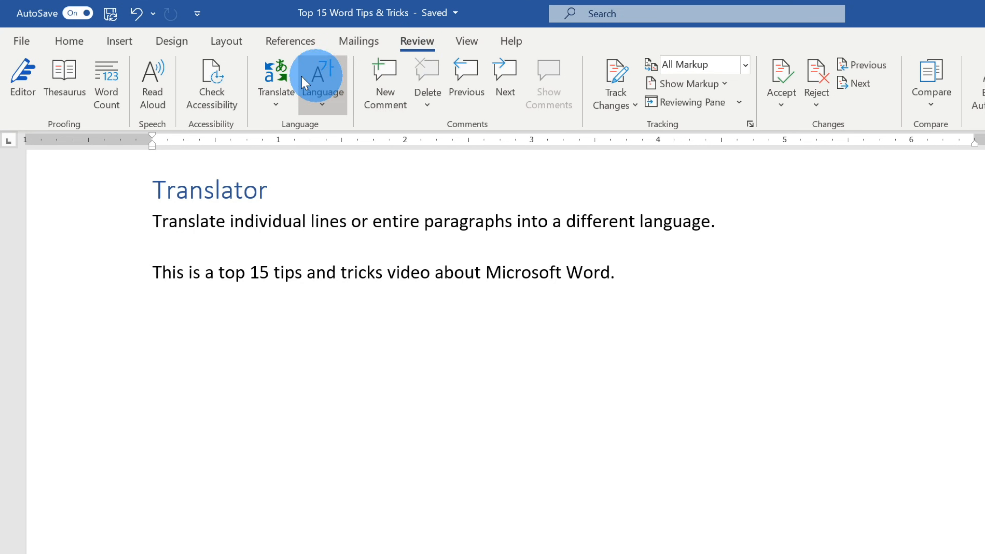
{"action": "left_click", "coordinate": [285, 104]}
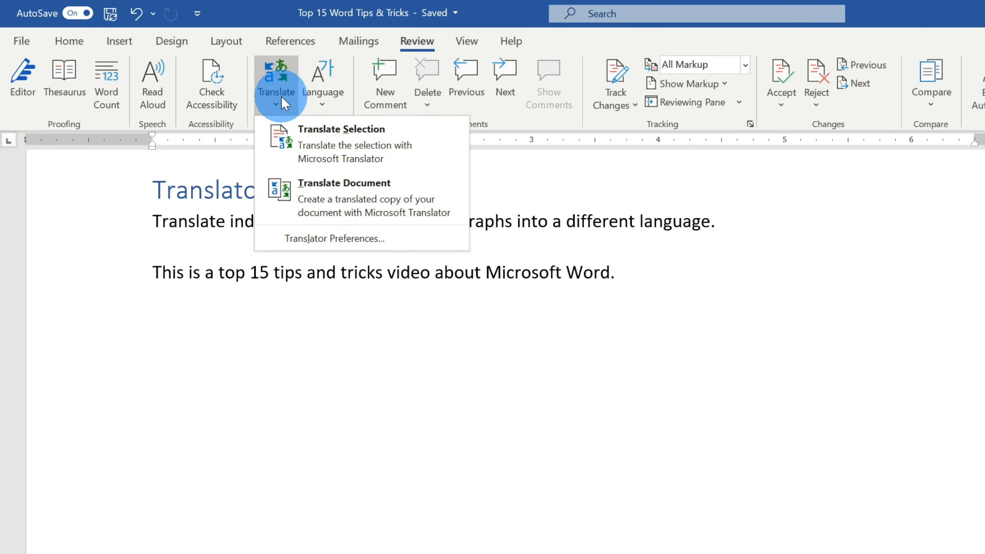
{"action": "left_click", "coordinate": [341, 149]}
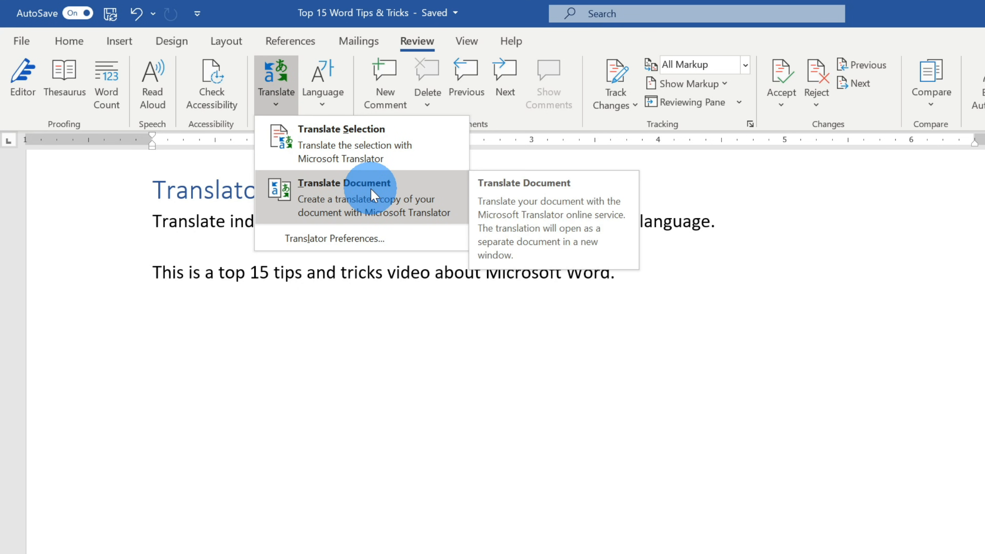
{"action": "left_click", "coordinate": [398, 154]}
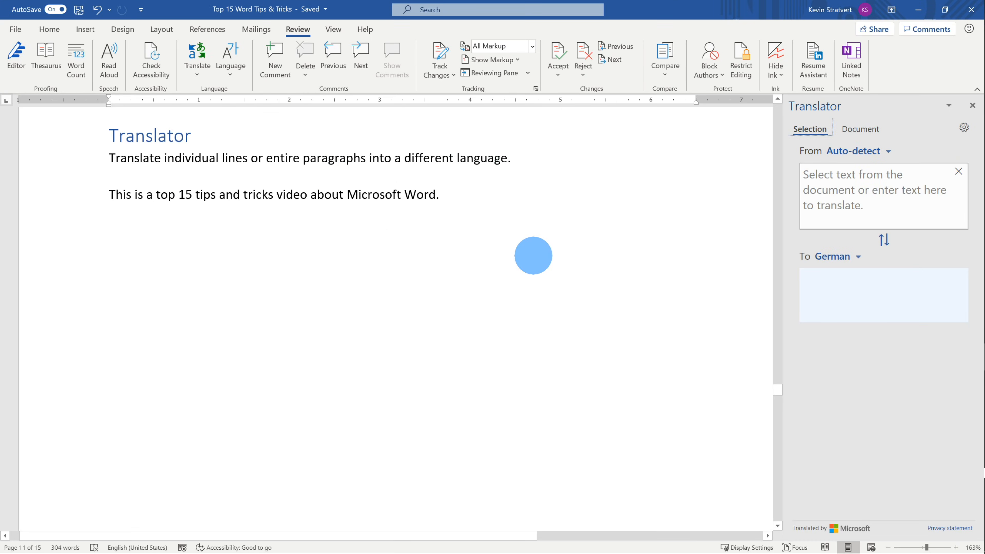
Step: Translate the sentence "This is a top 15 tips and tricks video about Microsoft Word." into German and insert the translation into the document
{"action": "left_click_drag", "start_coordinate": [440, 194], "coordinate": [64, 192]}
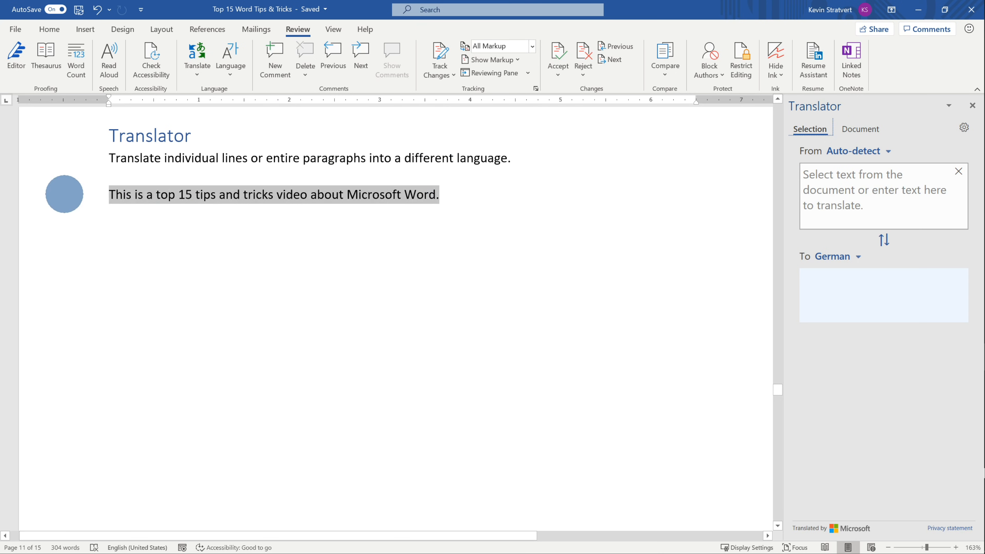
{"action": "key", "text": "ctrl+c"}
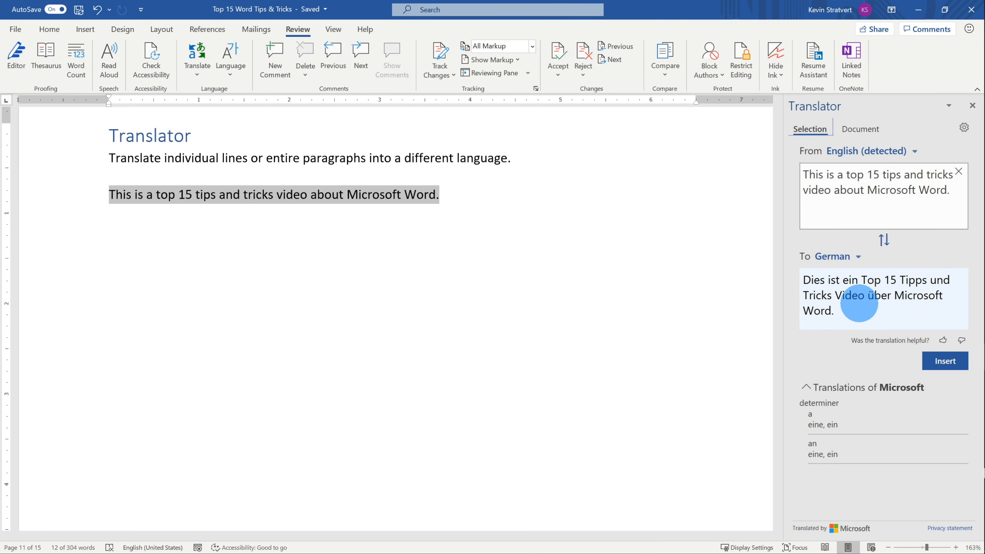
{"action": "left_click", "coordinate": [945, 362]}
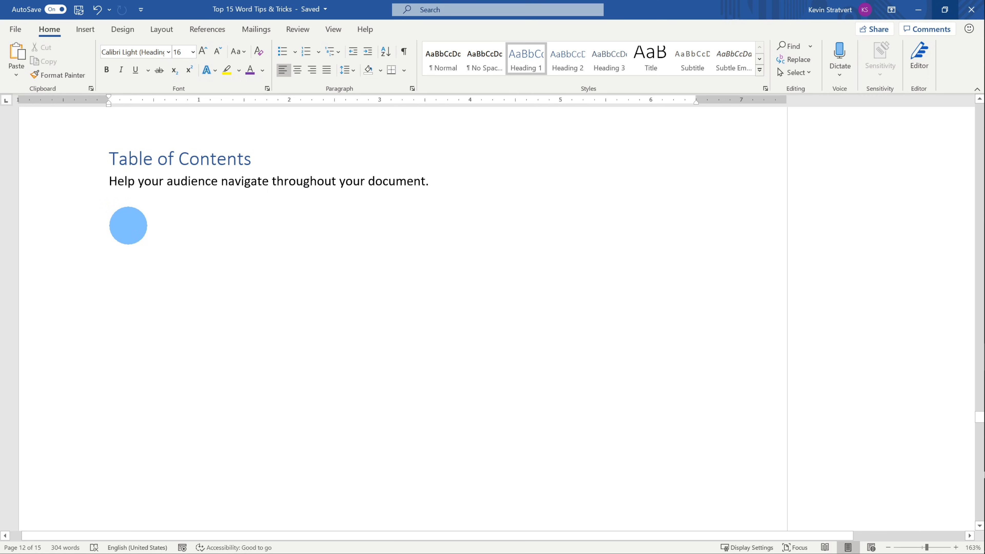
Step: Insert an Automatic Table 1 table of contents below the introductory line of the Table of Contents section
{"action": "left_click", "coordinate": [128, 226]}
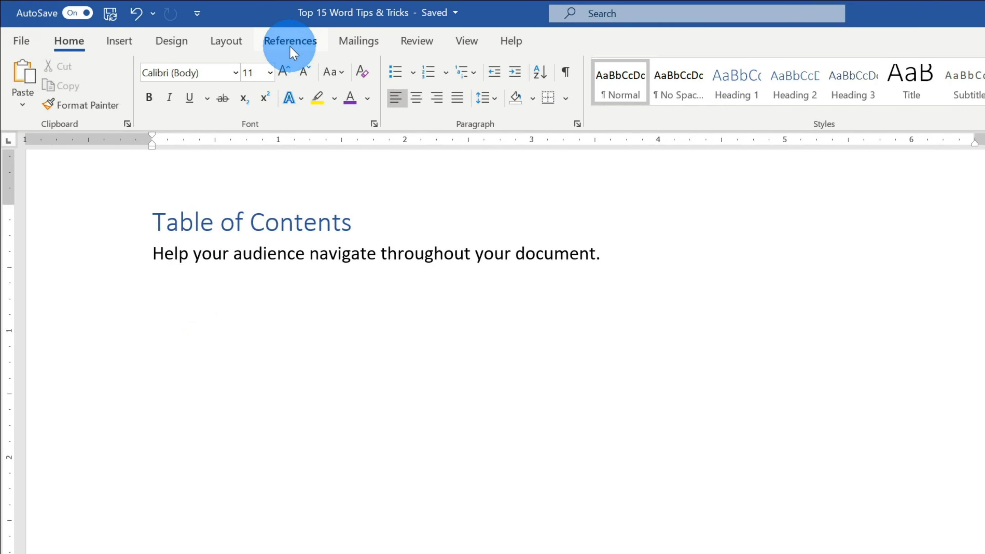
{"action": "left_click", "coordinate": [290, 49]}
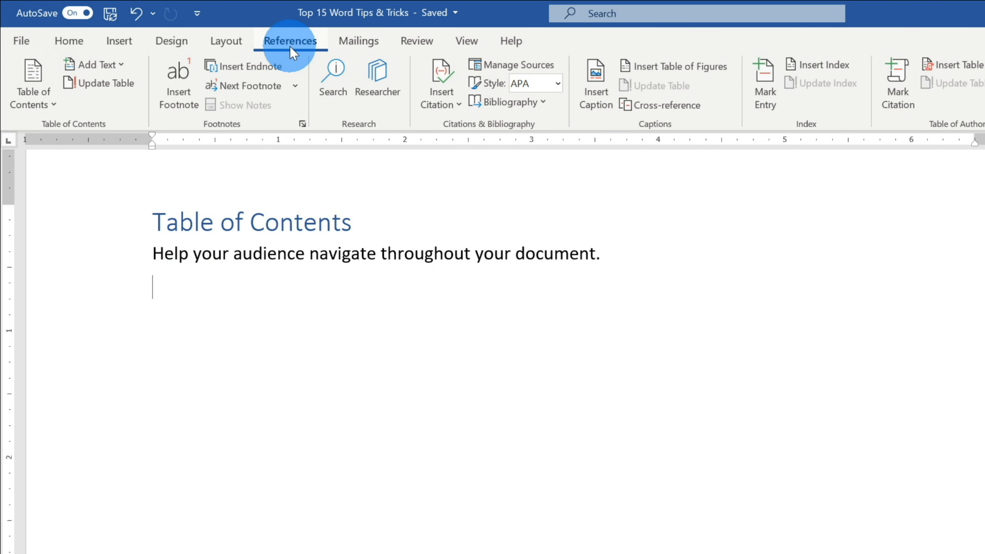
{"action": "left_click", "coordinate": [38, 104]}
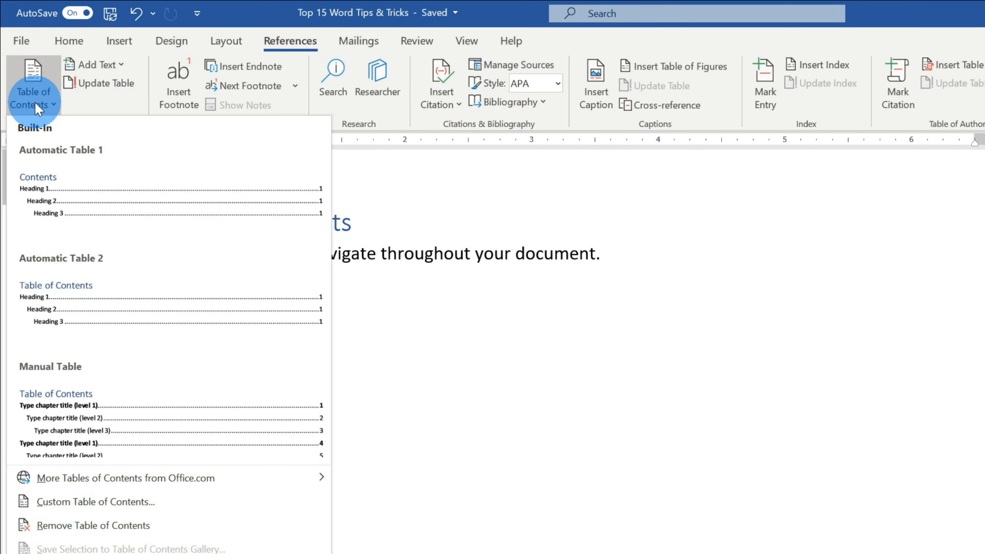
{"action": "left_click", "coordinate": [245, 212]}
{"action": "scroll", "coordinate": [791, 231], "scroll_direction": "up", "scroll_amount": 5}
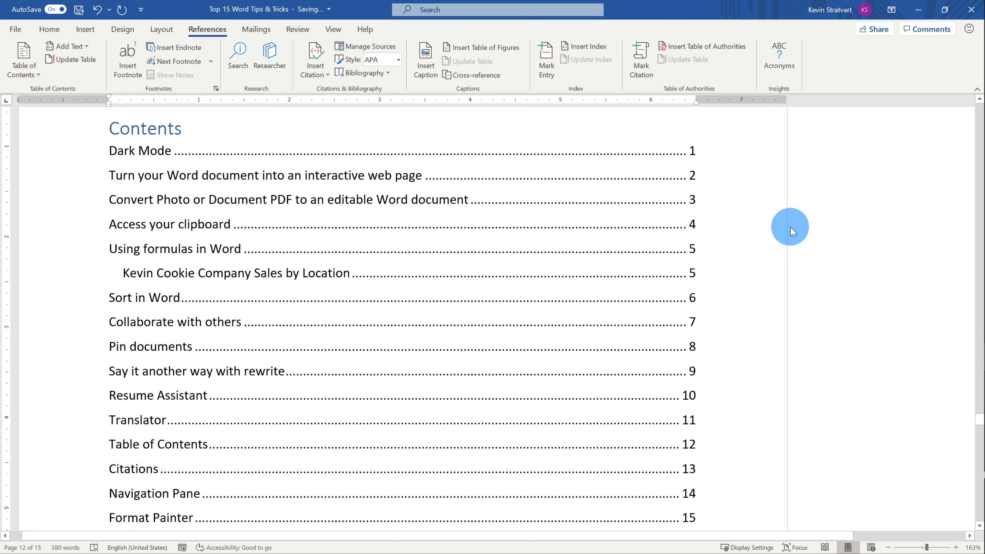
{"action": "left_click", "coordinate": [718, 211]}
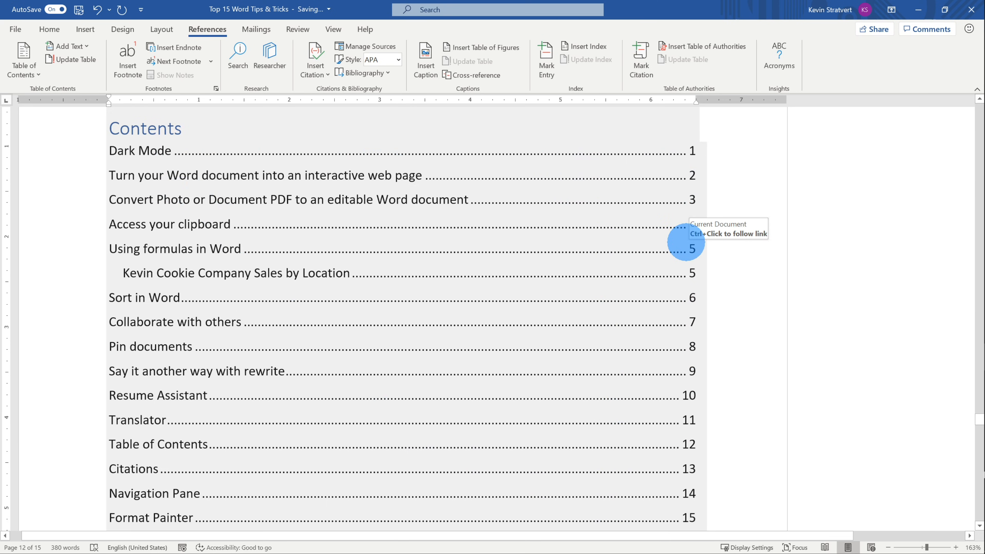
Step: Update the inserted table of contents with the option for updating page numbers only
{"action": "left_click", "coordinate": [69, 65]}
{"action": "left_click", "coordinate": [57, 33]}
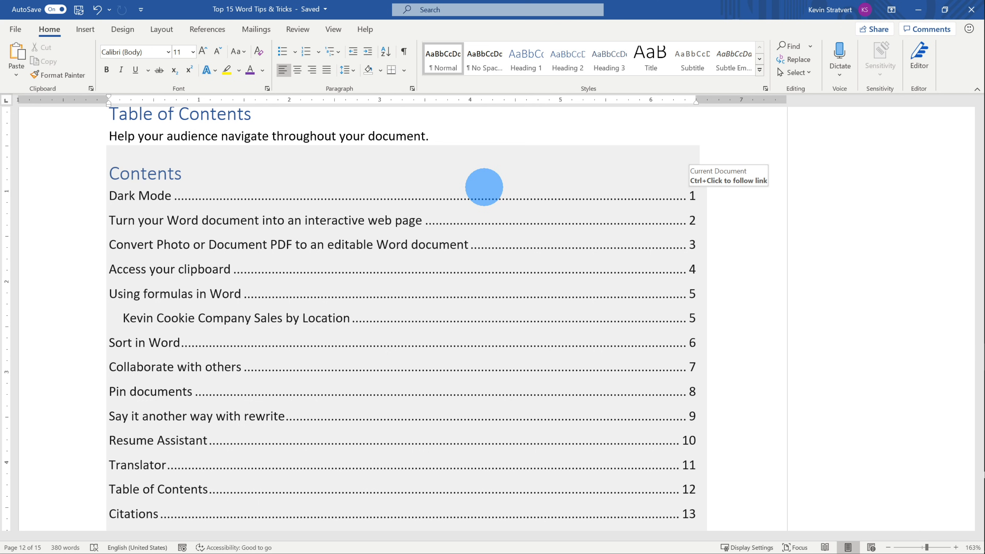
{"action": "left_click", "coordinate": [213, 171]}
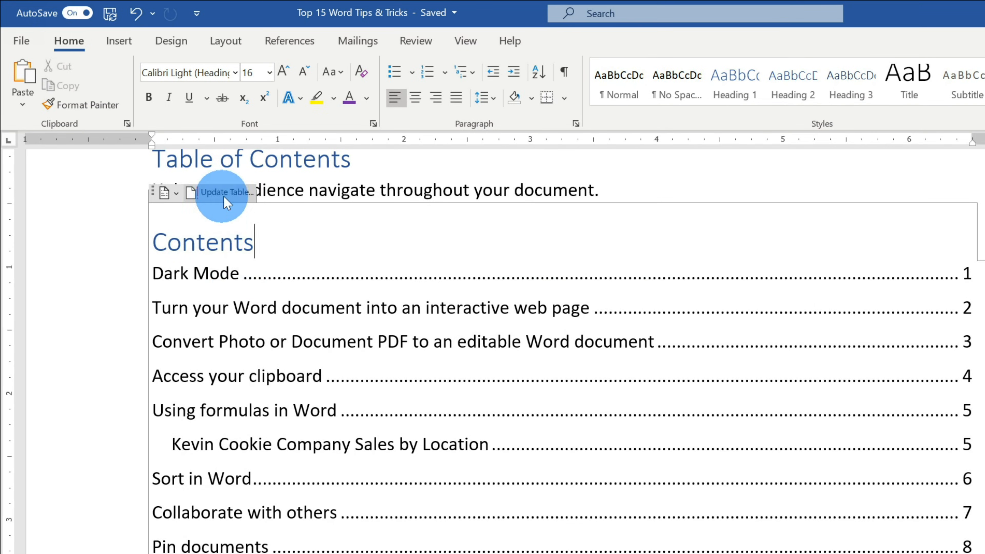
{"action": "left_click", "coordinate": [224, 193]}
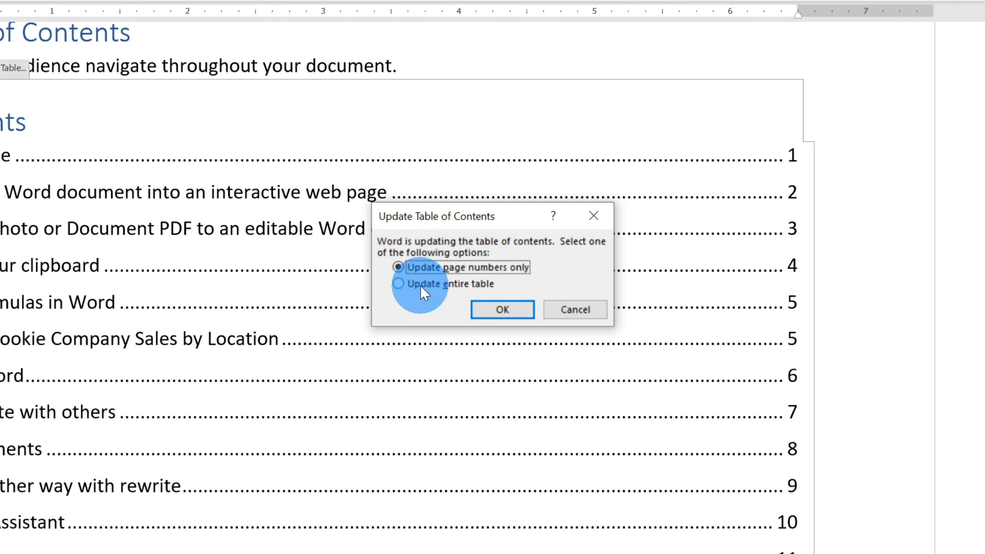
{"action": "left_click", "coordinate": [502, 309]}
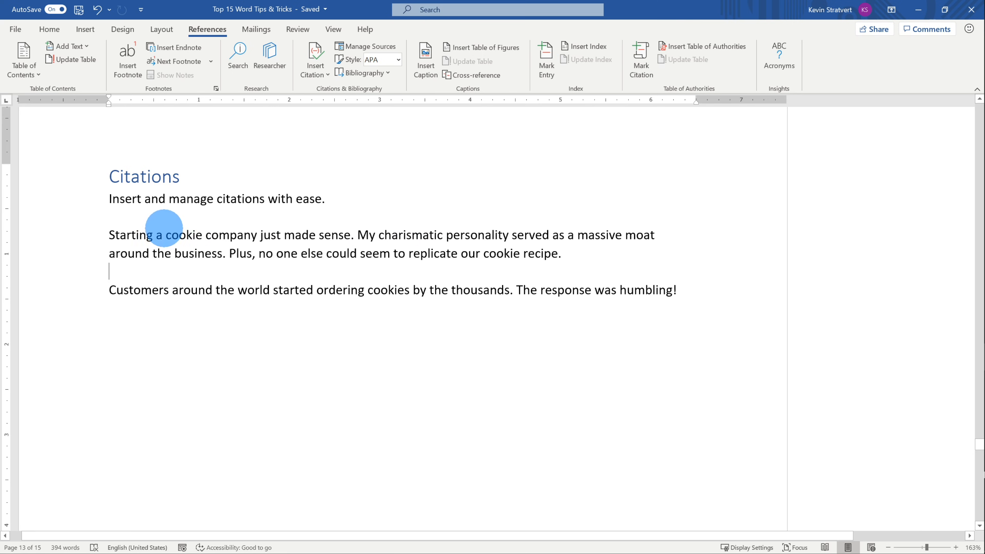
{"action": "left_click_drag", "start_coordinate": [113, 235], "coordinate": [575, 251]}
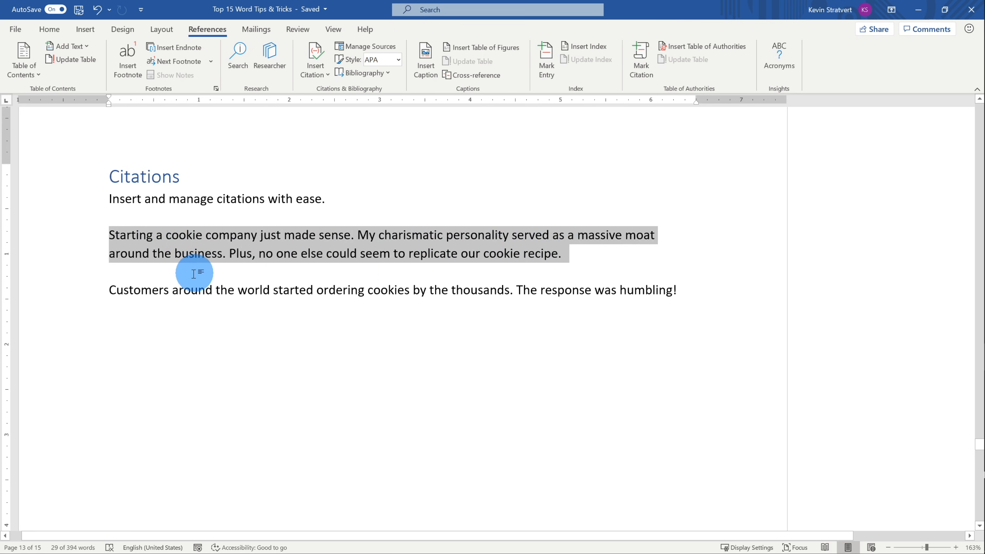
{"action": "left_click_drag", "start_coordinate": [112, 290], "coordinate": [699, 286]}
{"action": "left_click", "coordinate": [704, 307]}
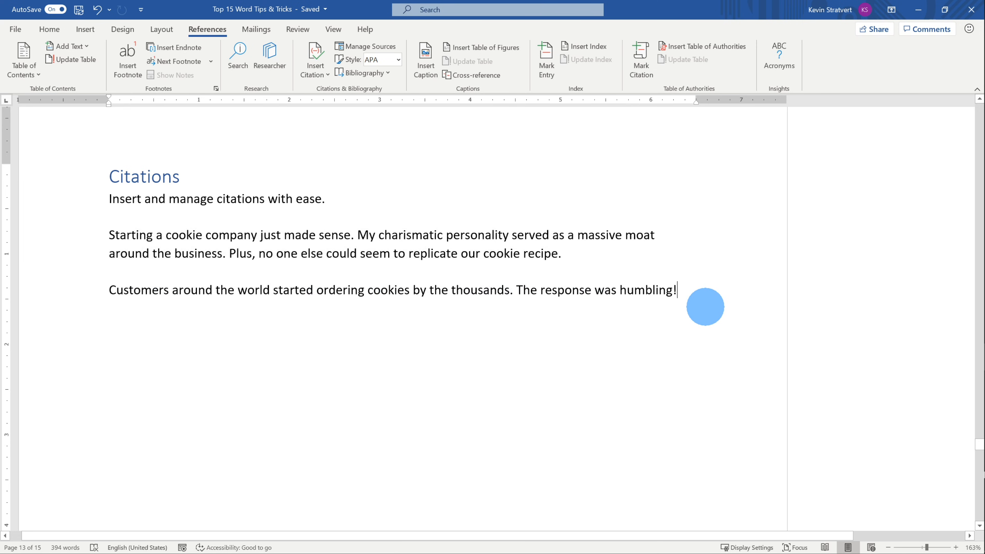
Step: After the first cookie paragraph, cite a new Book source: author's name, "How the Kevin Cookie Company took over the food industry", 2025, New York, Stratvert Publishing
{"action": "left_click", "coordinate": [623, 252]}
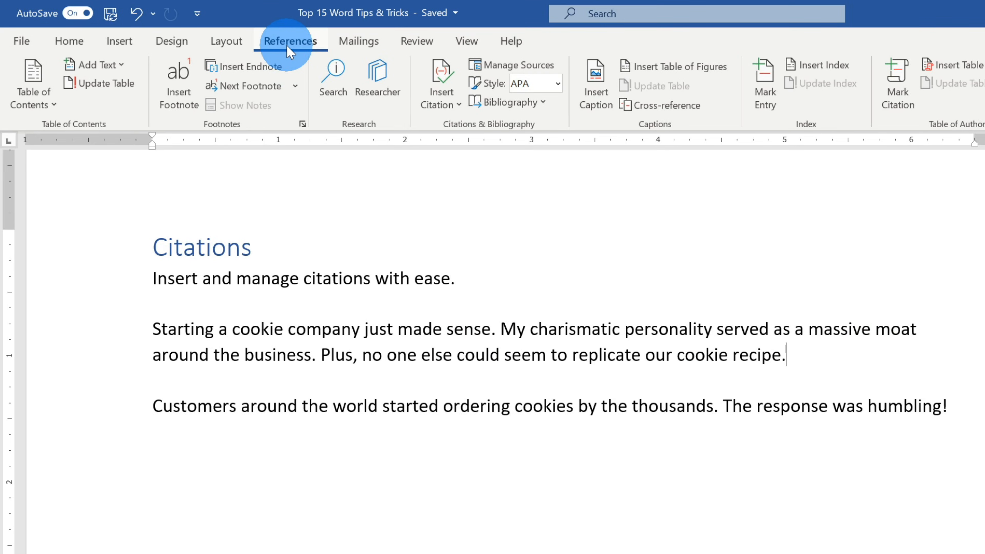
{"action": "left_click", "coordinate": [446, 104]}
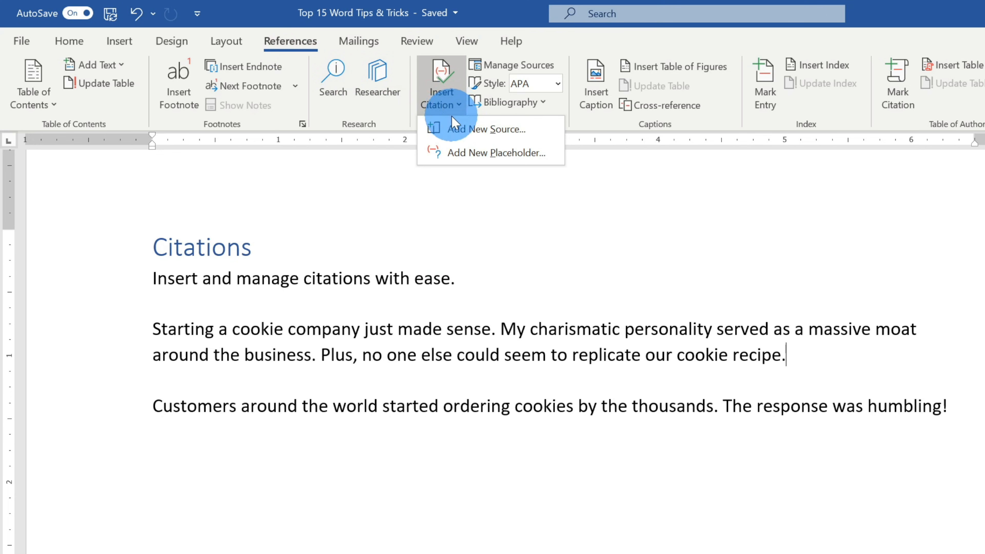
{"action": "left_click", "coordinate": [472, 130]}
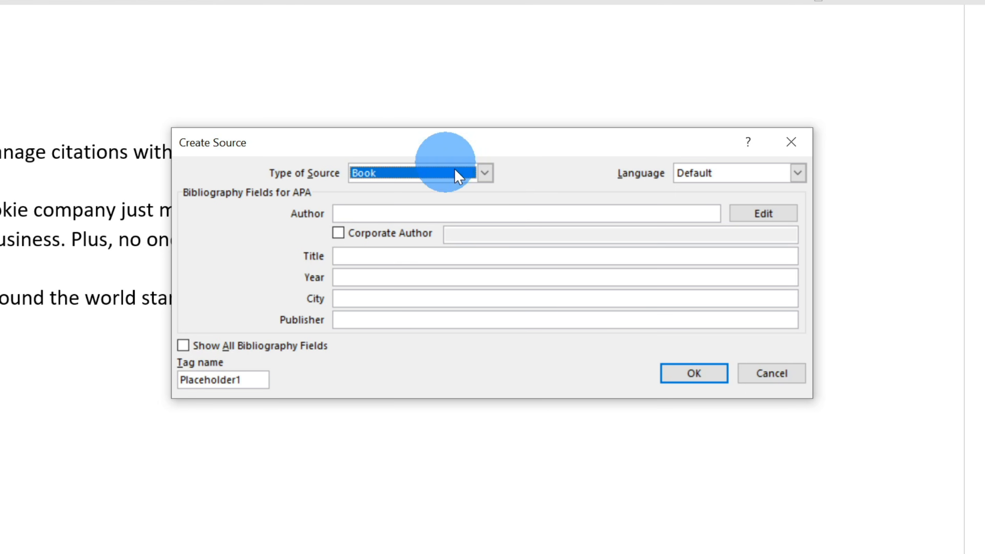
{"action": "left_click", "coordinate": [485, 172]}
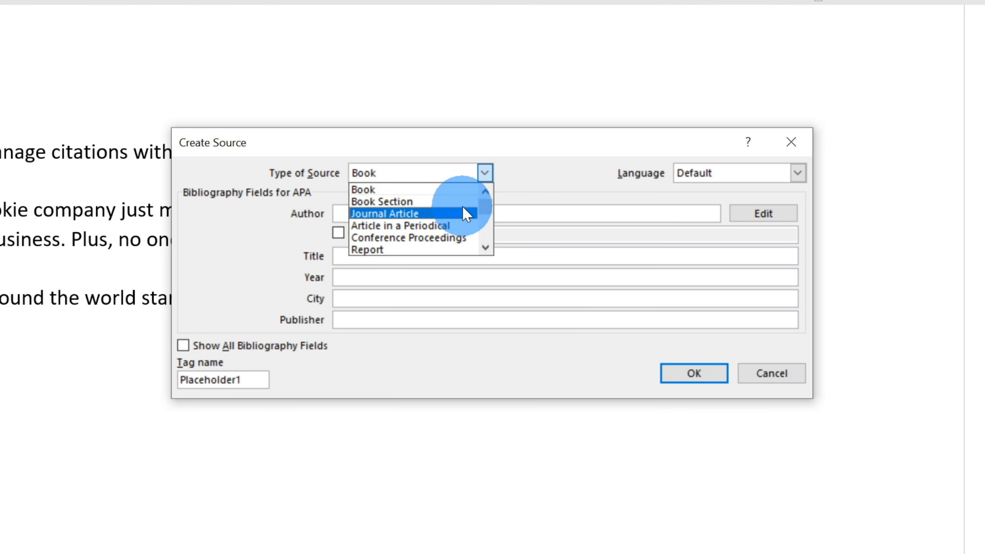
{"action": "left_click", "coordinate": [504, 176]}
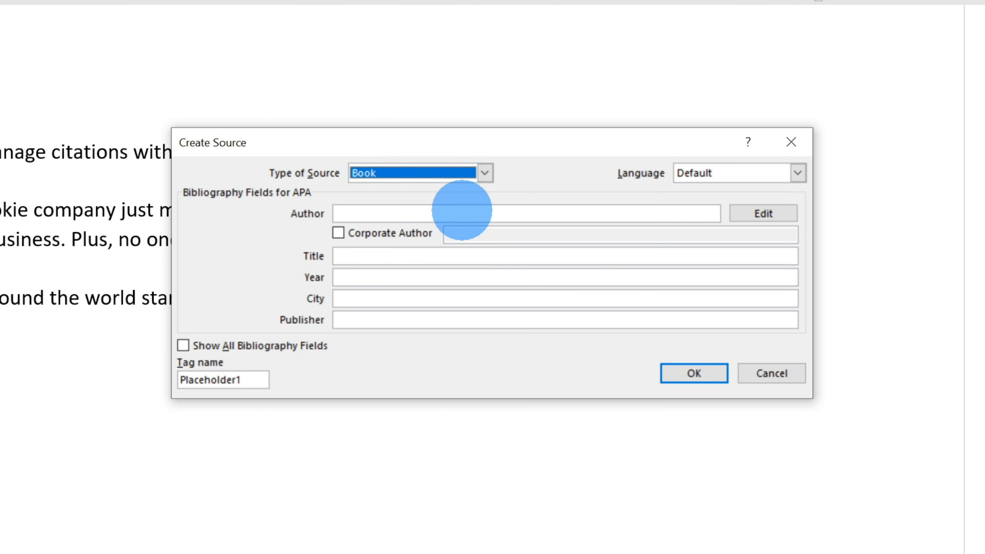
{"action": "left_click", "coordinate": [461, 212]}
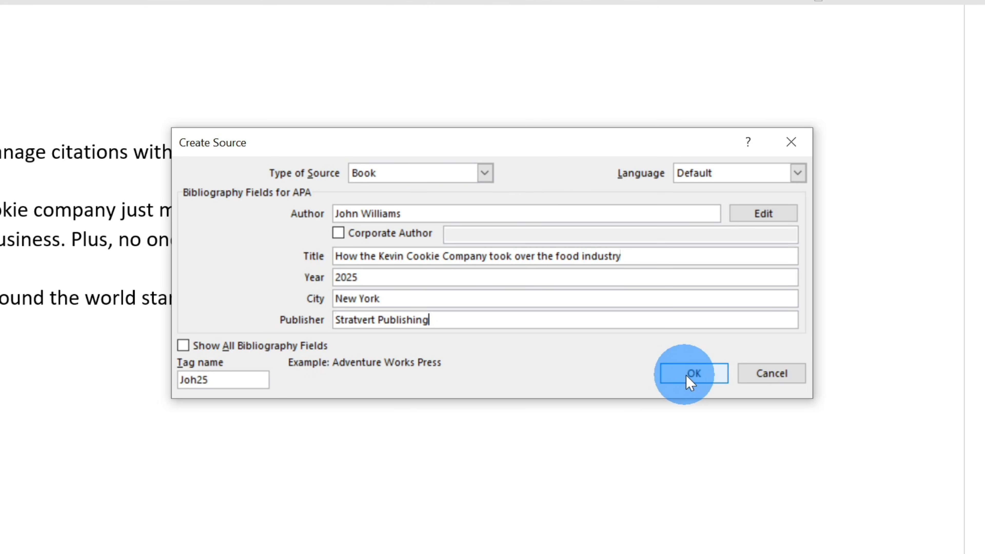
{"action": "left_click", "coordinate": [712, 378]}
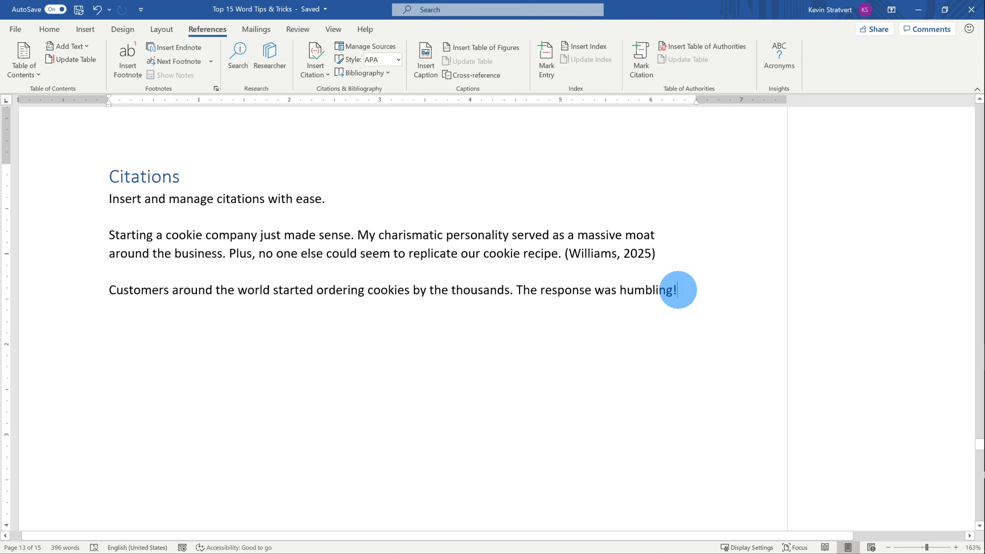
Step: Cite the existing 2025 book source again at the end of the paragraph about customers ordering cookies
{"action": "left_click", "coordinate": [322, 75]}
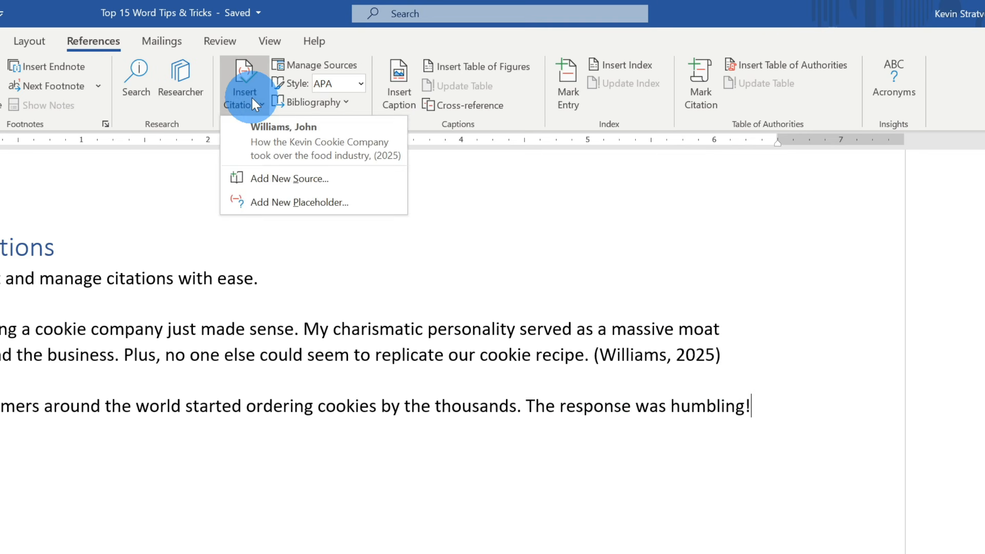
{"action": "left_click", "coordinate": [313, 150]}
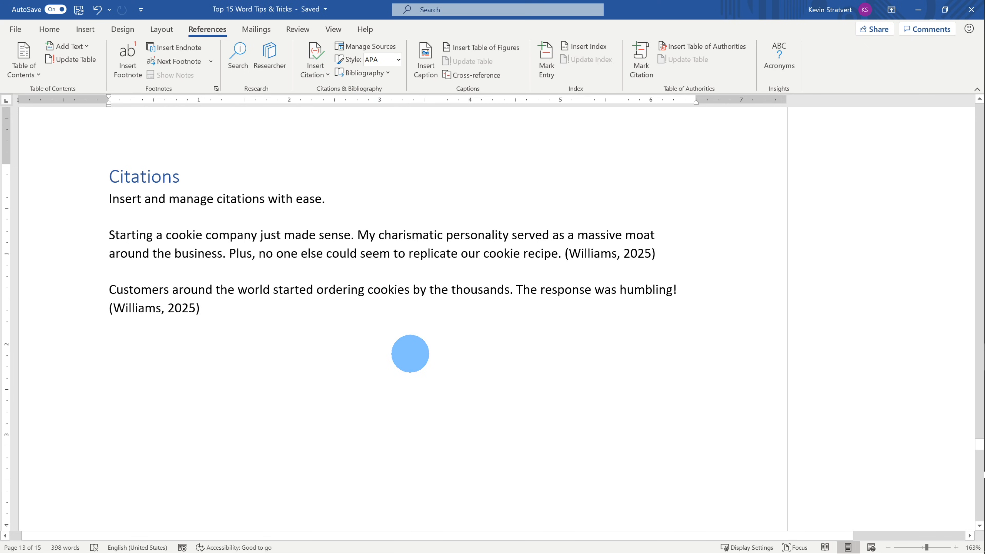
Step: Keep the APA citation style and insert a Works Cited bibliography on a new line below the second citation
{"action": "key", "text": "Return"}
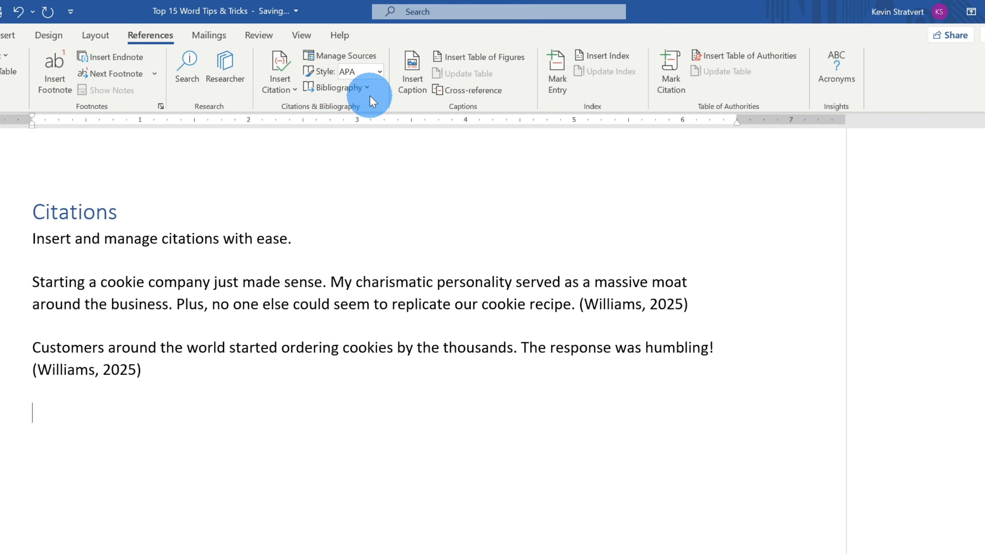
{"action": "left_click", "coordinate": [380, 72]}
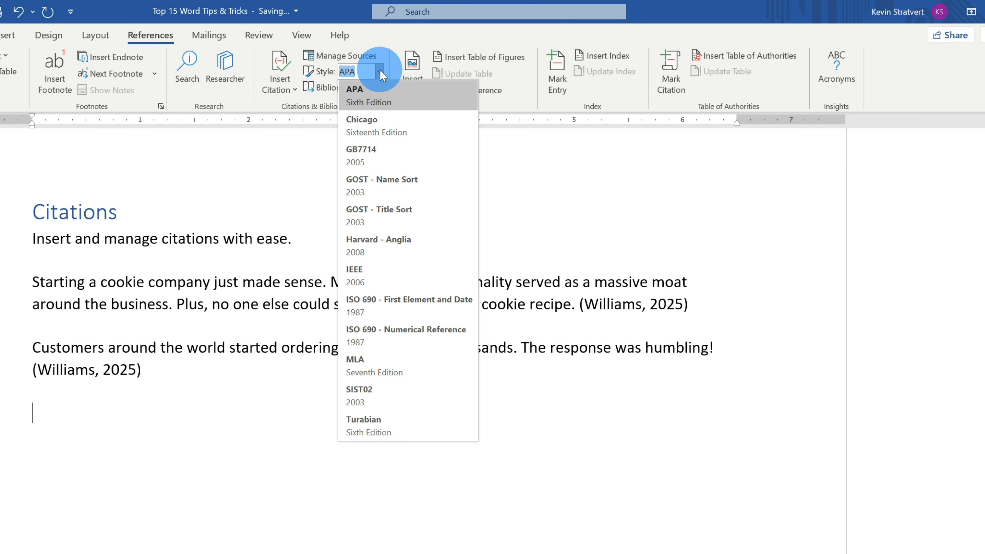
{"action": "left_click", "coordinate": [388, 95]}
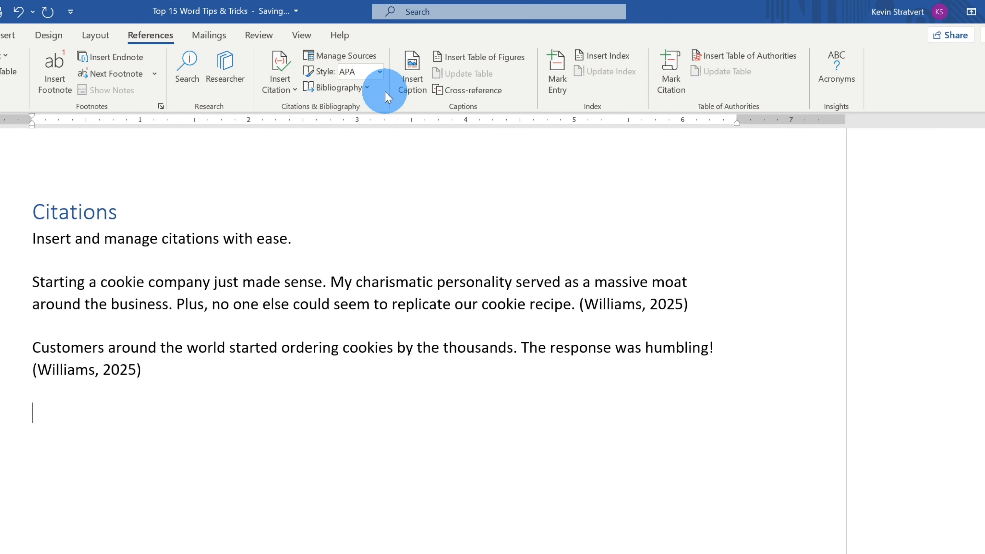
{"action": "left_click", "coordinate": [368, 87]}
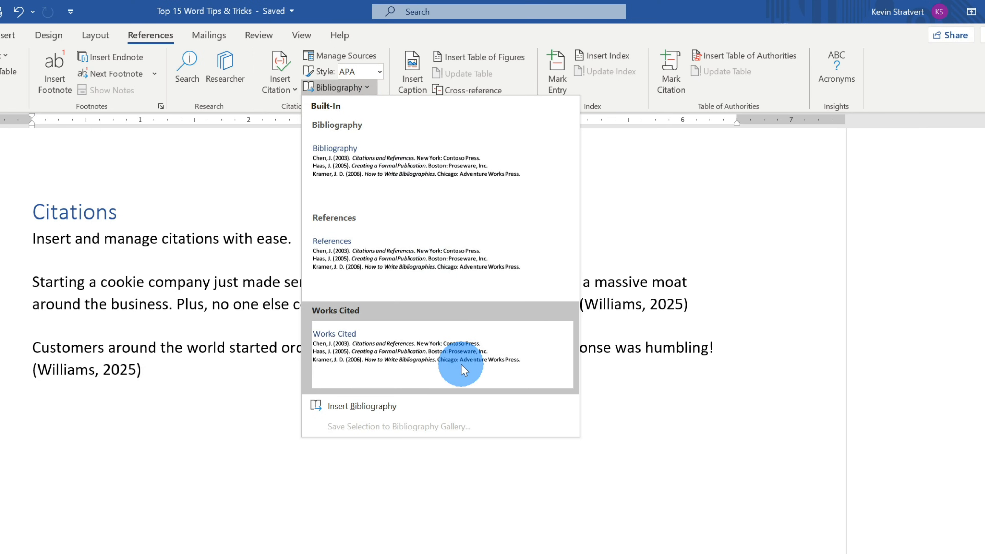
{"action": "left_click", "coordinate": [469, 353]}
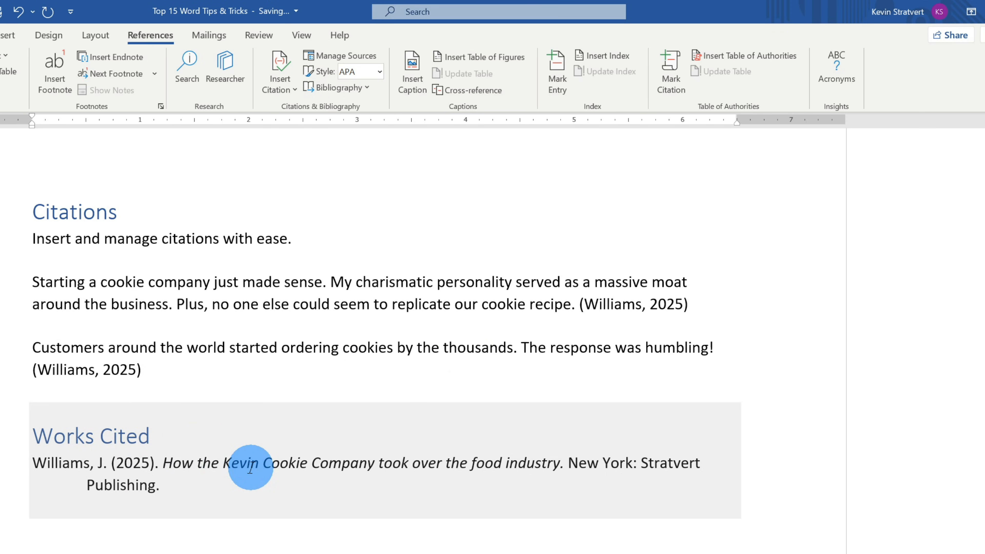
{"action": "left_click", "coordinate": [214, 444]}
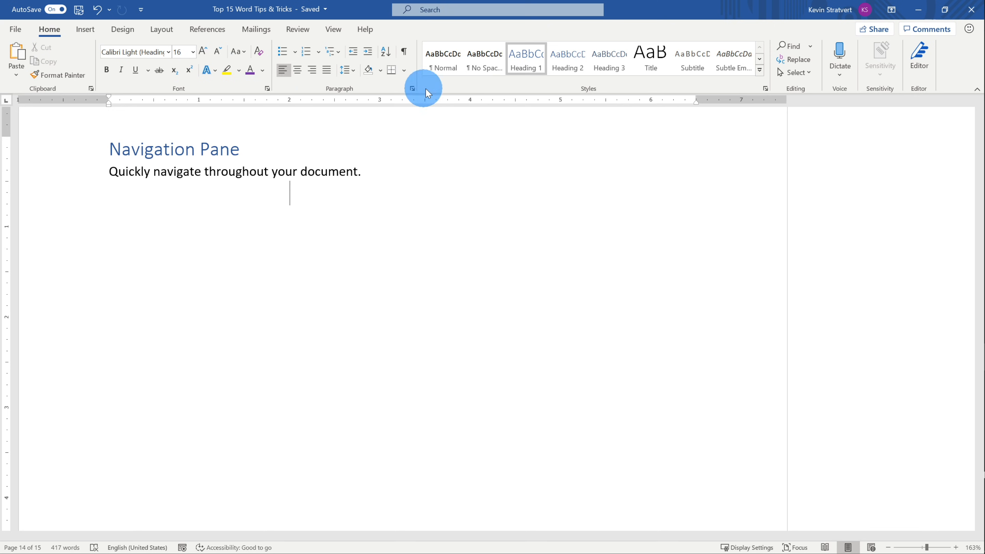
Step: Show the Navigation Pane listing the document's headings
{"action": "left_click", "coordinate": [531, 65]}
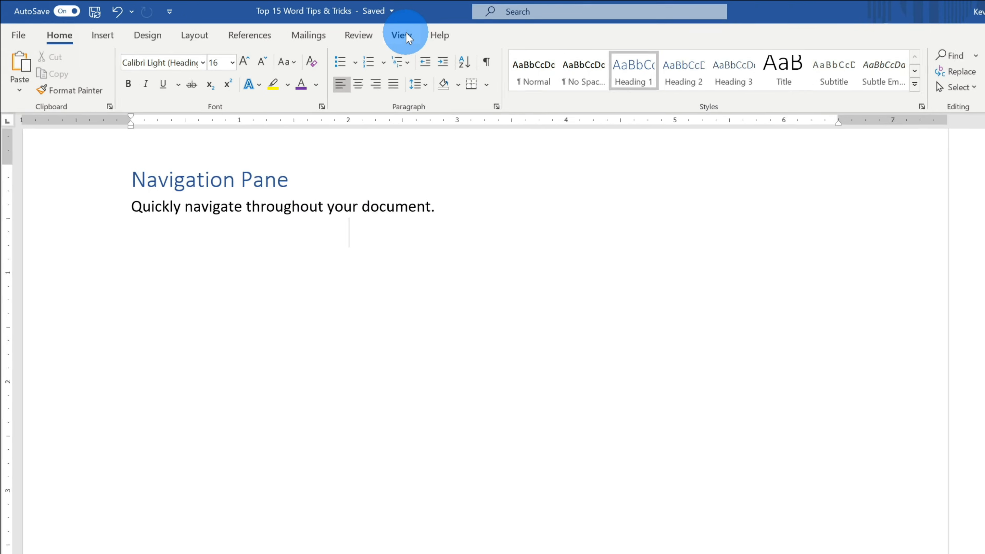
{"action": "left_click", "coordinate": [404, 36]}
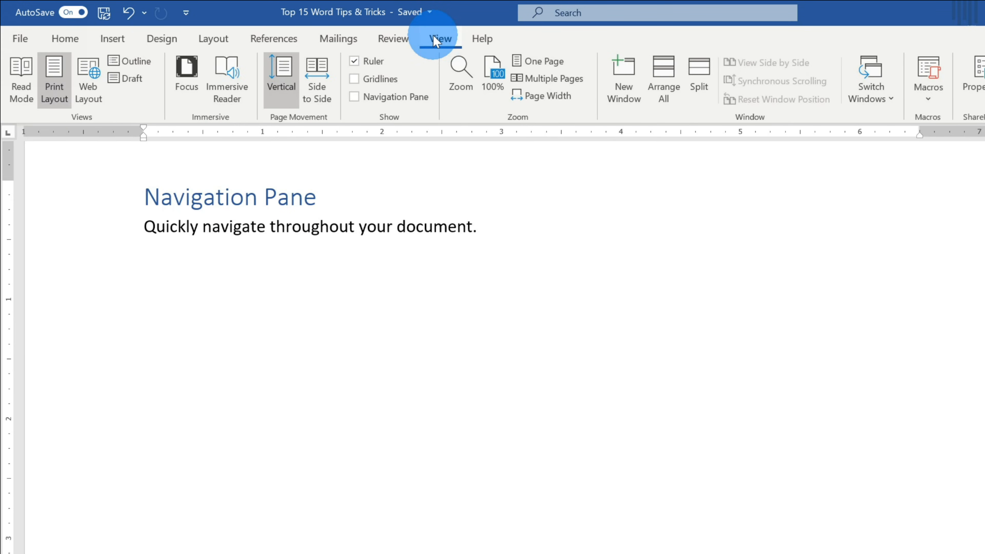
{"action": "left_click", "coordinate": [382, 96]}
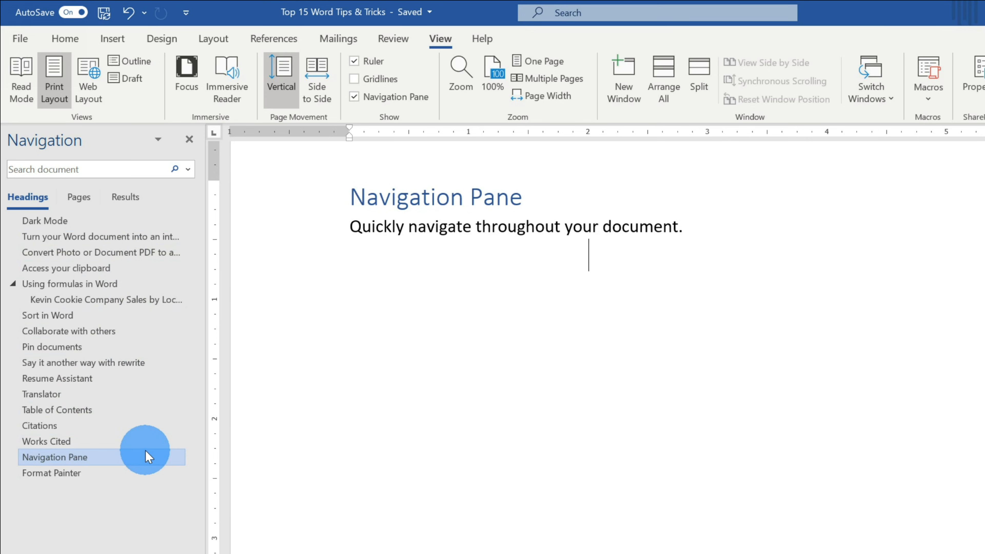
Step: Jump to the headings Sort in Word, Access your clipboard, Collaborate with others, Say it another way with rewrite, Table of Contents, Citations and Navigation Pane
{"action": "left_click", "coordinate": [103, 316]}
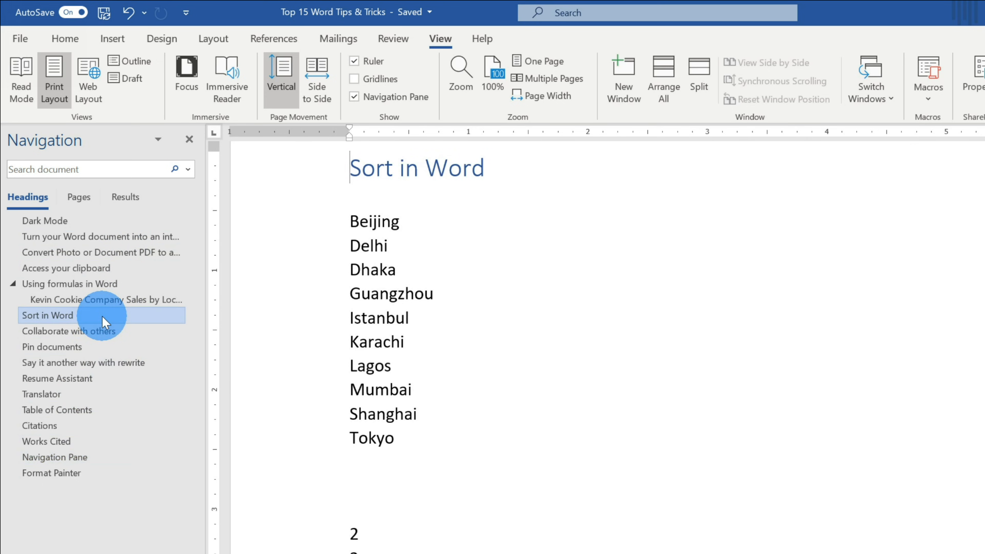
{"action": "left_click", "coordinate": [132, 272]}
{"action": "left_click", "coordinate": [112, 332]}
{"action": "left_click", "coordinate": [108, 364]}
{"action": "left_click", "coordinate": [106, 407]}
{"action": "left_click", "coordinate": [101, 426]}
{"action": "left_click", "coordinate": [132, 457]}
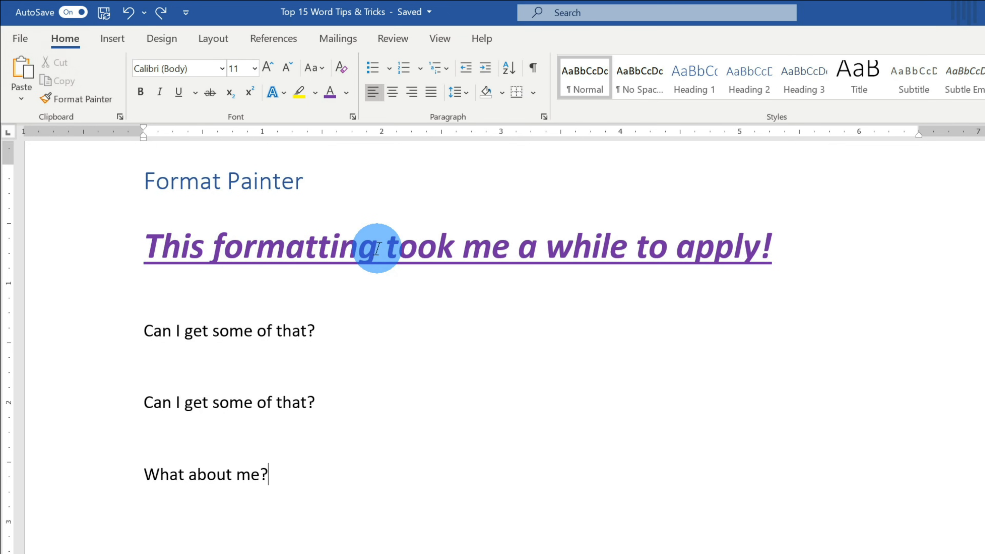
Step: Copy the formatting of "This formatting took me a while to apply!" onto the first "Can I get some of that?" line with Format Painter
{"action": "left_click", "coordinate": [444, 249]}
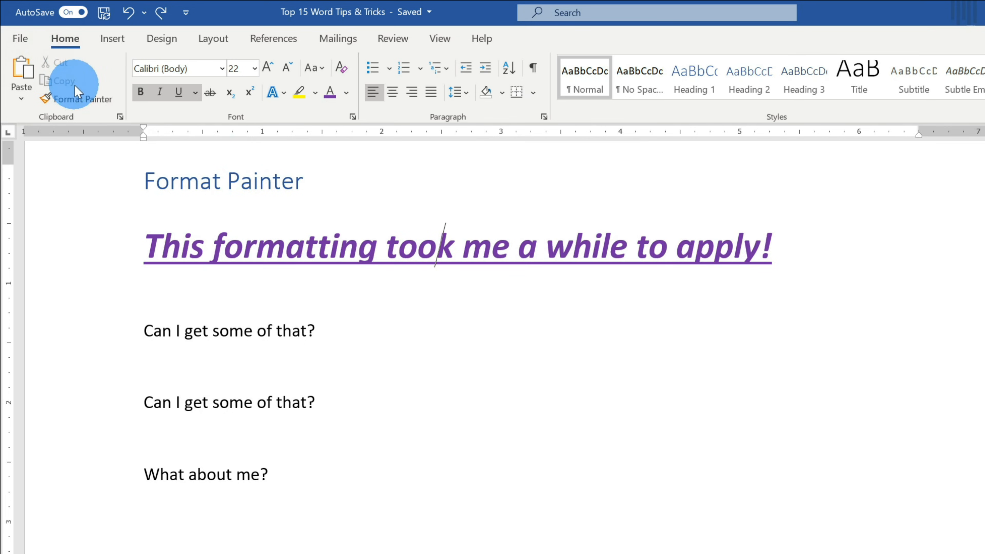
{"action": "left_click", "coordinate": [87, 99]}
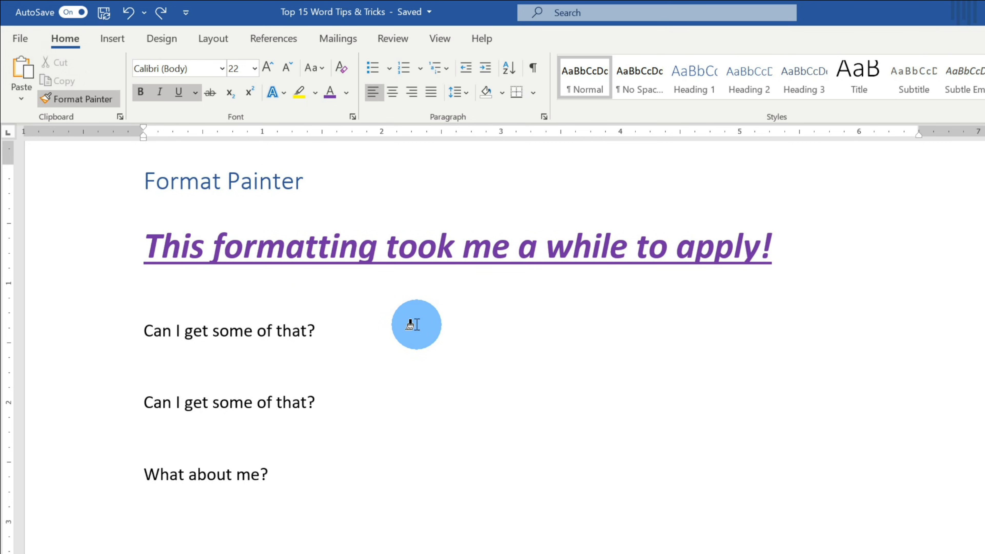
{"action": "mouse_move", "coordinate": [356, 330]}
{"action": "left_mouse_down"}
{"action": "mouse_move", "coordinate": [27, 325]}
{"action": "mouse_move", "coordinate": [82, 330]}
{"action": "left_mouse_up"}
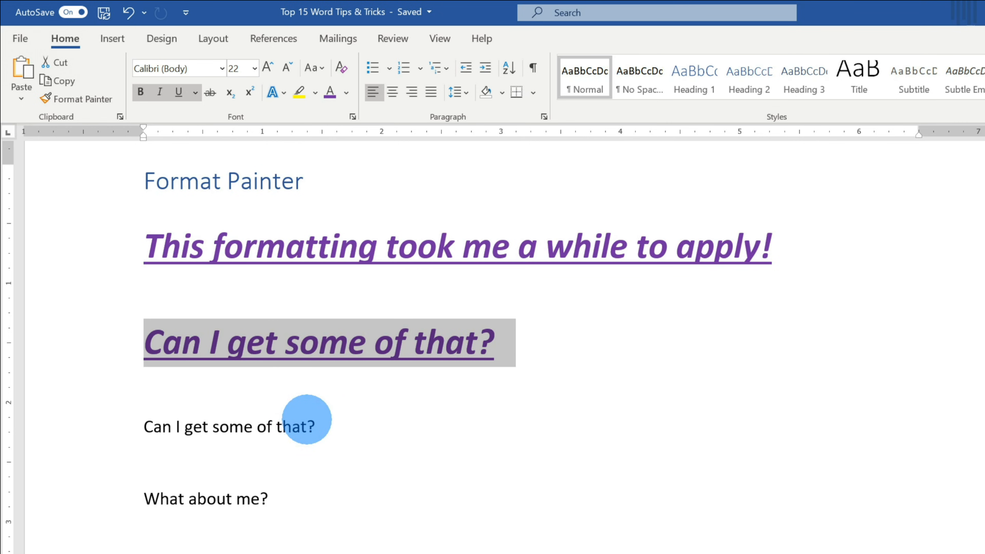
Step: Use a locked Format Painter to copy the first "Can I get some of that?" formatting onto its second occurrence and "What about me?"
{"action": "left_click", "coordinate": [307, 348]}
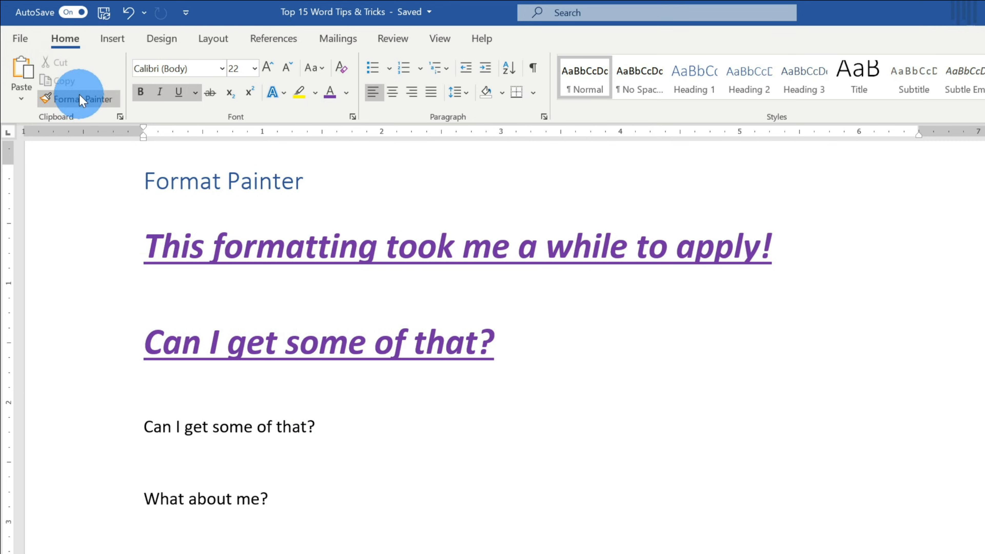
{"action": "left_click", "coordinate": [98, 100]}
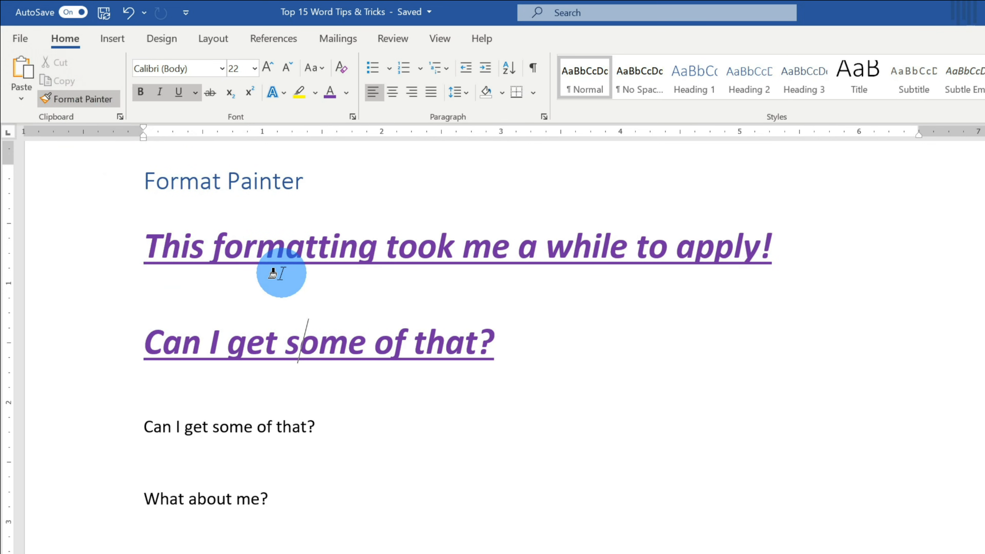
{"action": "left_click_drag", "start_coordinate": [326, 424], "coordinate": [125, 425]}
{"action": "left_click_drag", "start_coordinate": [281, 523], "coordinate": [115, 523]}
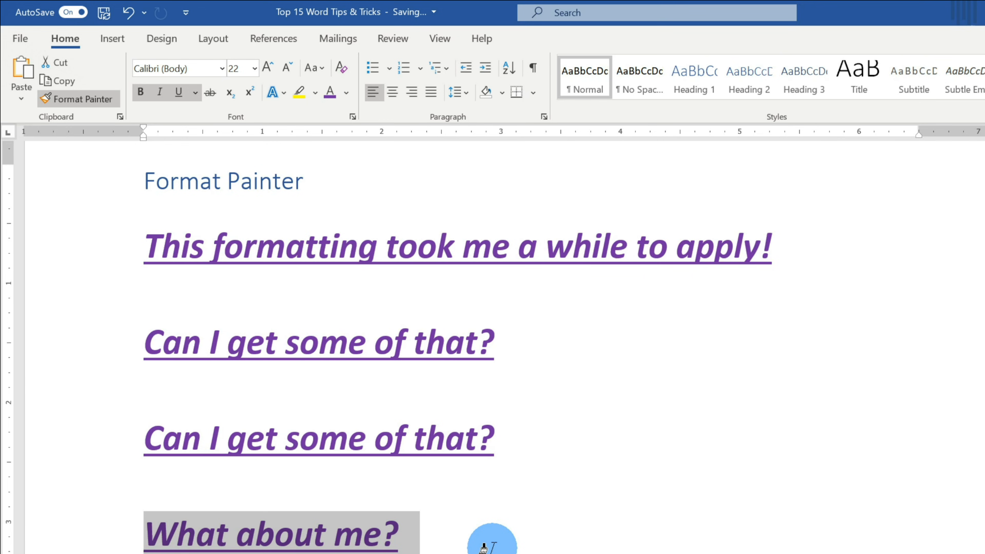